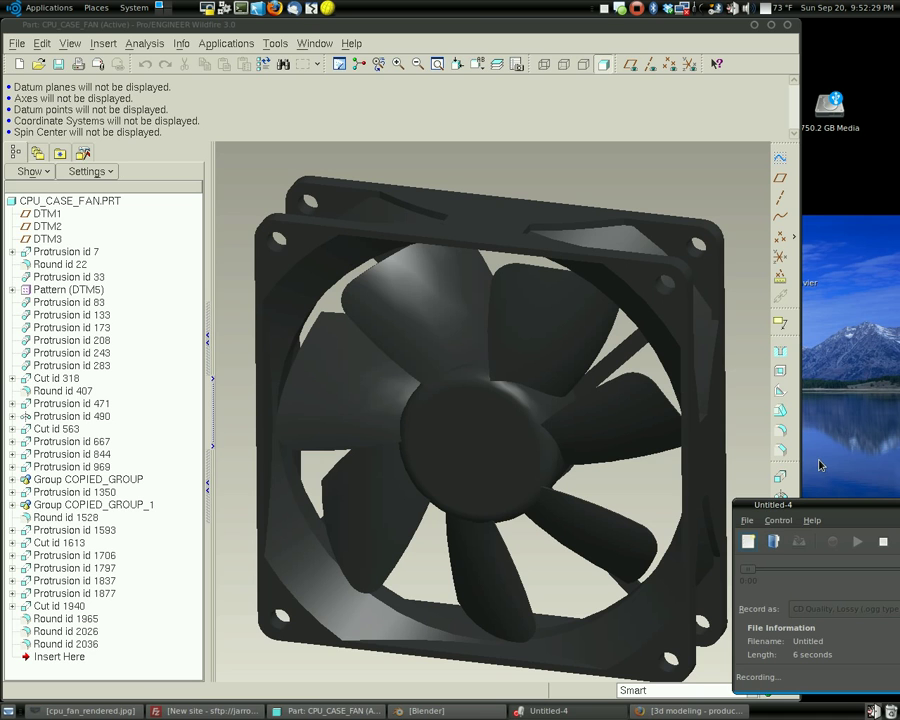
Glance over the Blender scene, earlier fan render and PTC rendering page, then reorient the fan part.
{"action": "left_click", "coordinate": [476, 25]}
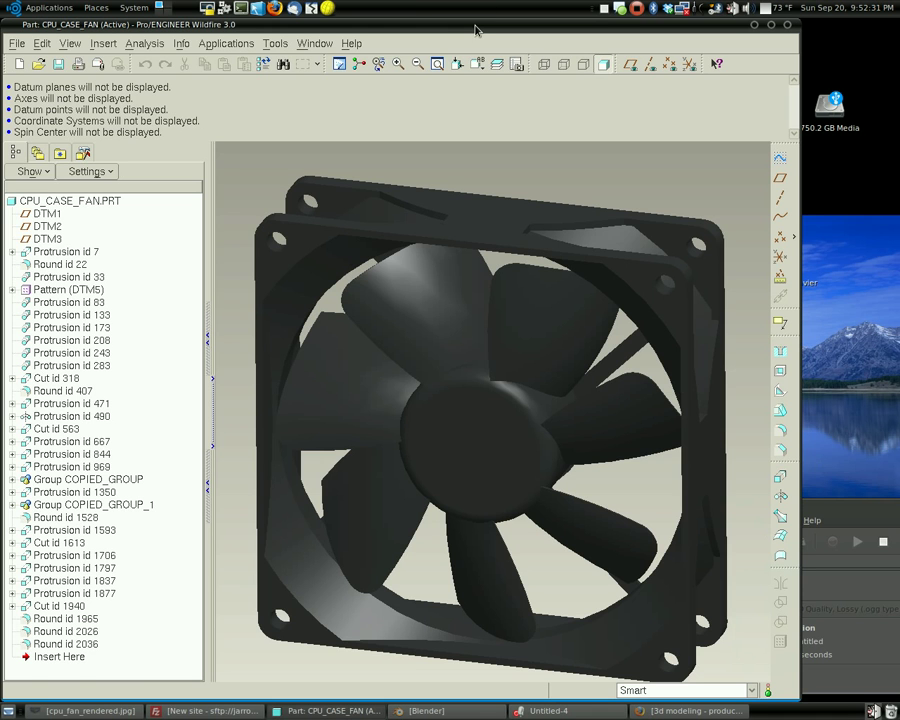
{"action": "middle_click_drag", "start_coordinate": [496, 297], "coordinate": [340, 500]}
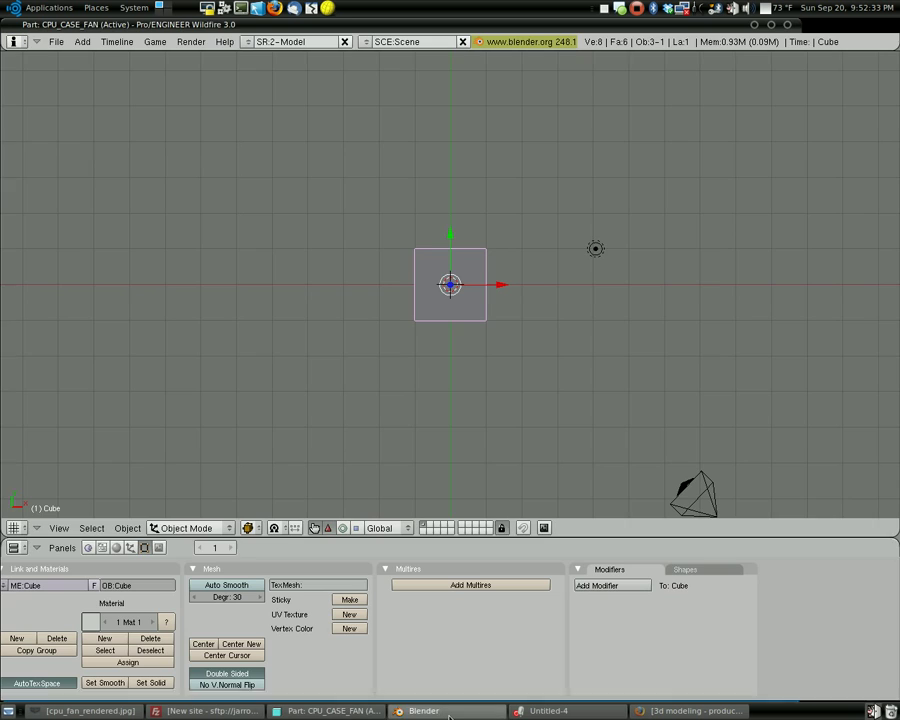
{"action": "left_click", "coordinate": [422, 711]}
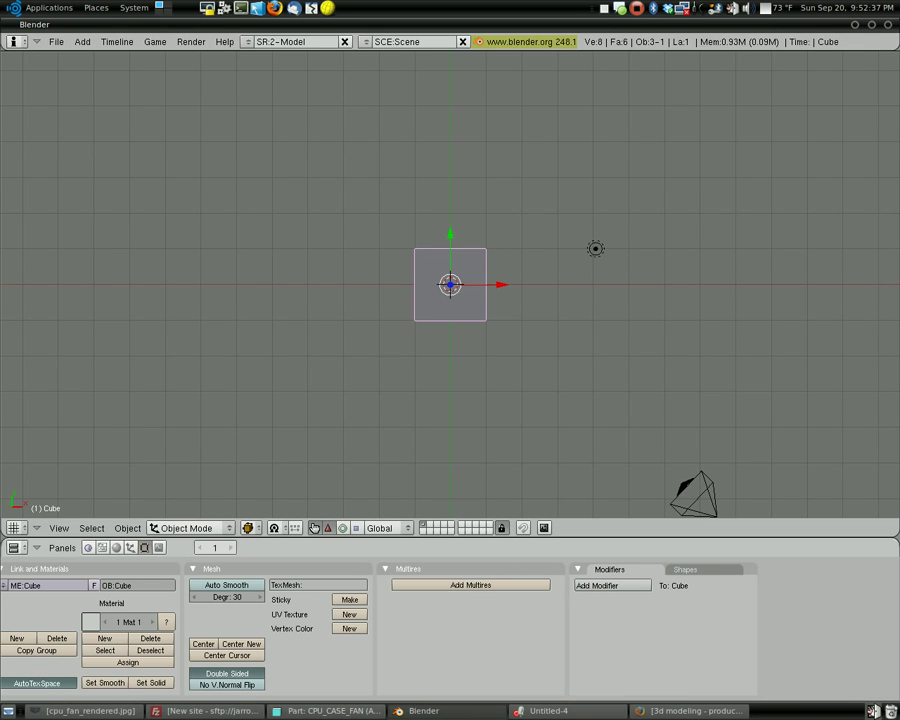
{"action": "left_click", "coordinate": [85, 711]}
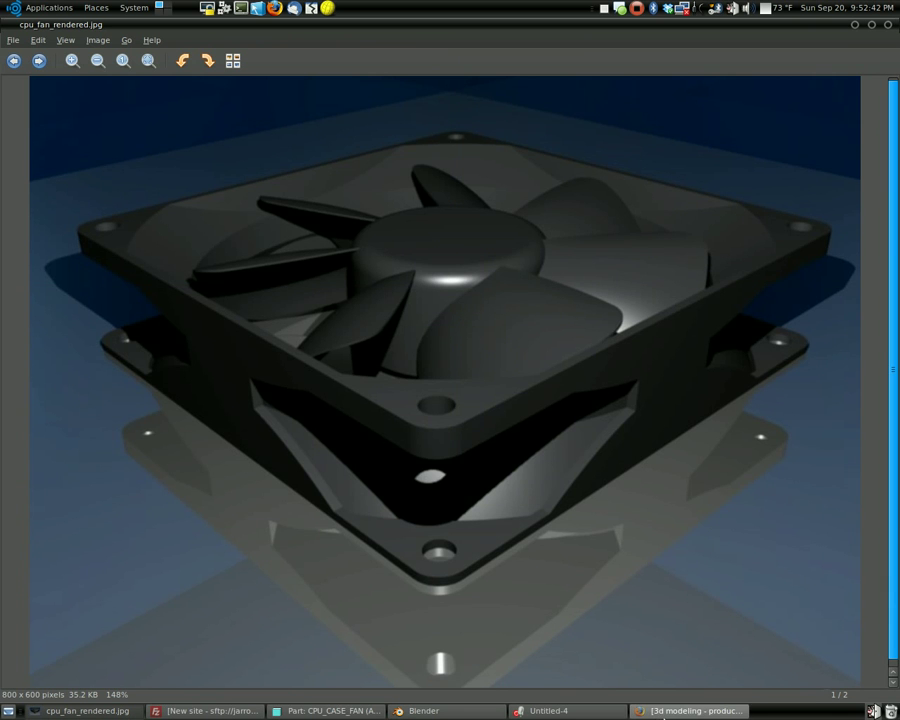
{"action": "left_click", "coordinate": [690, 711]}
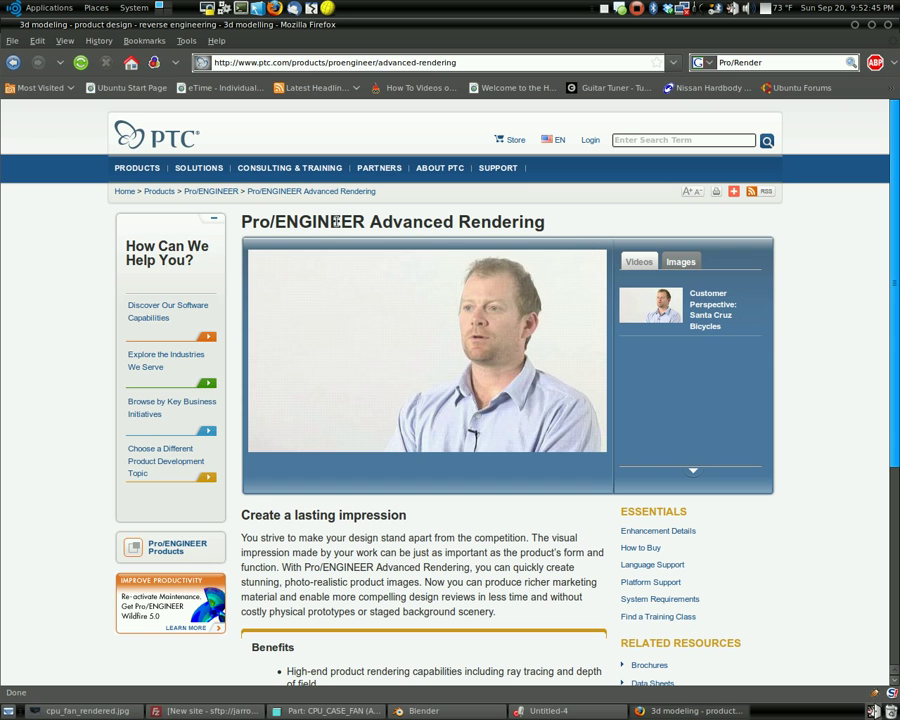
{"action": "left_click", "coordinate": [855, 24]}
{"action": "left_click", "coordinate": [851, 25]}
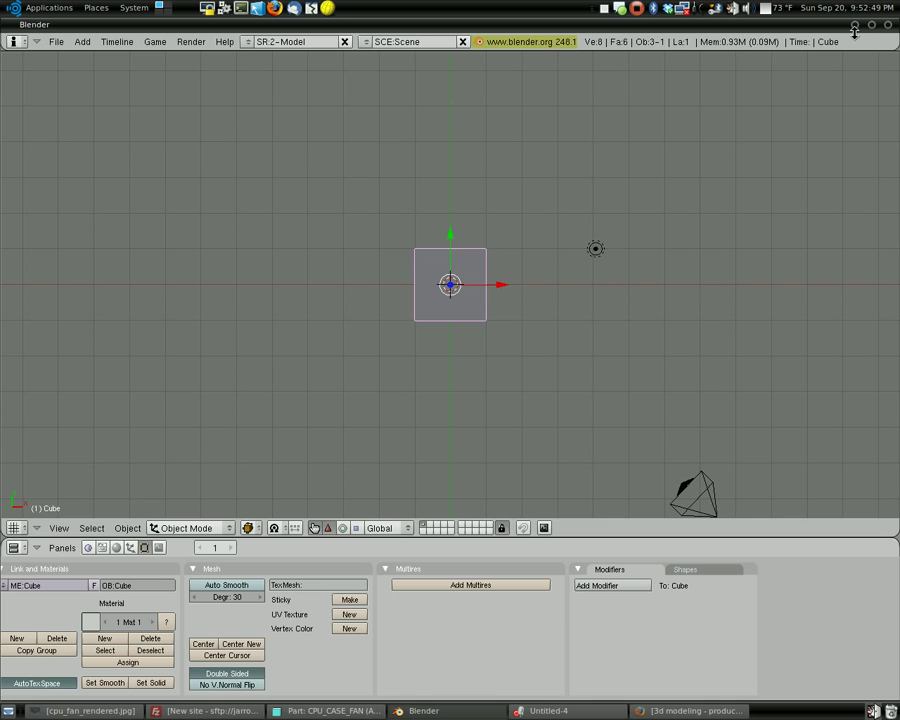
{"action": "left_click", "coordinate": [852, 22]}
{"action": "mouse_move", "coordinate": [587, 254]}
{"action": "middle_mouse_down"}
{"action": "mouse_move", "coordinate": [590, 390]}
{"action": "mouse_move", "coordinate": [576, 362]}
{"action": "mouse_move", "coordinate": [388, 237]}
{"action": "mouse_move", "coordinate": [366, 299]}
{"action": "mouse_move", "coordinate": [378, 292]}
{"action": "middle_mouse_up"}
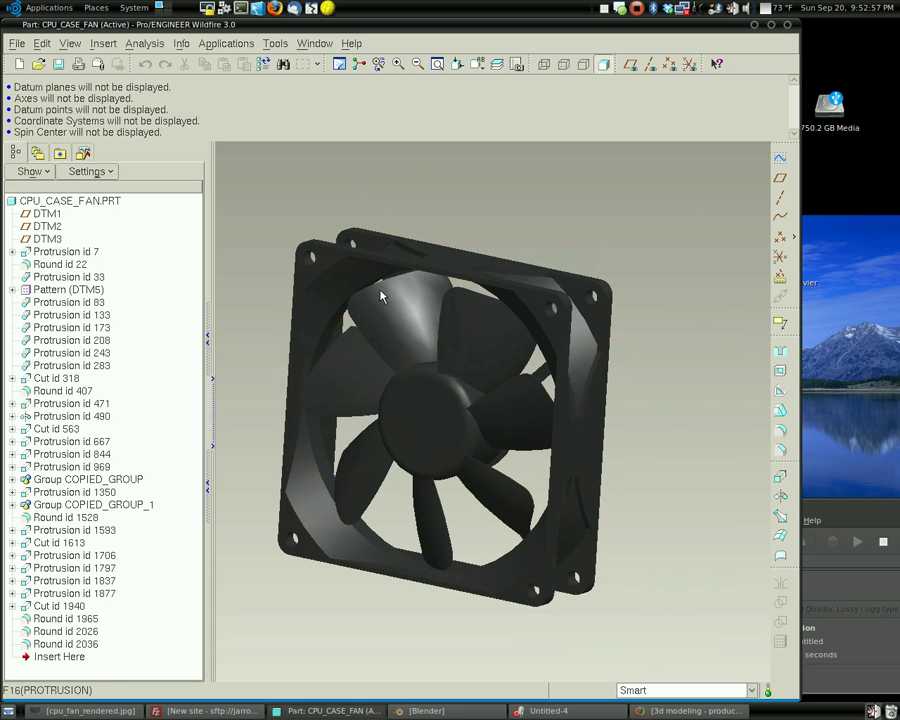
Save a copy of the part as Wavefront (*.obj) cpu_case_fan.obj on the Desktop.
{"action": "left_click", "coordinate": [17, 43]}
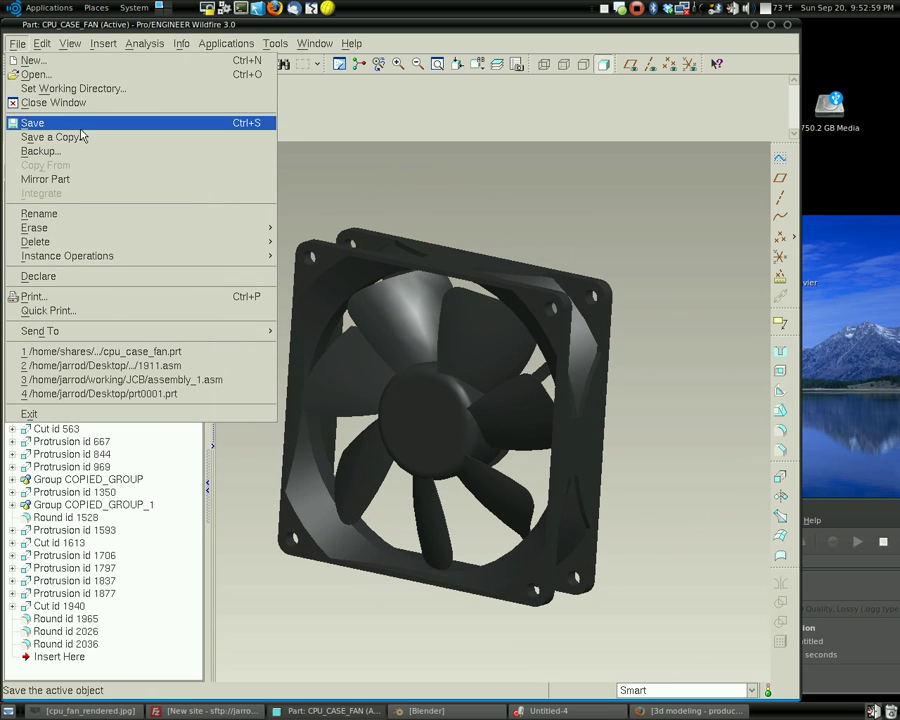
{"action": "left_click", "coordinate": [70, 137]}
{"action": "left_click_drag", "start_coordinate": [743, 208], "coordinate": [583, 103]}
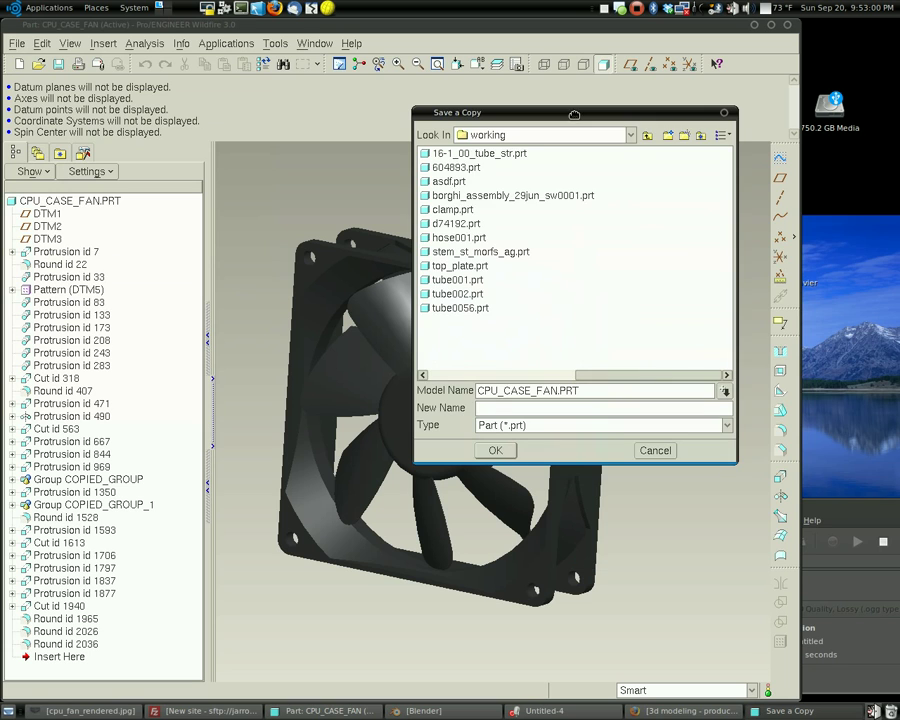
{"action": "left_click", "coordinate": [580, 135]}
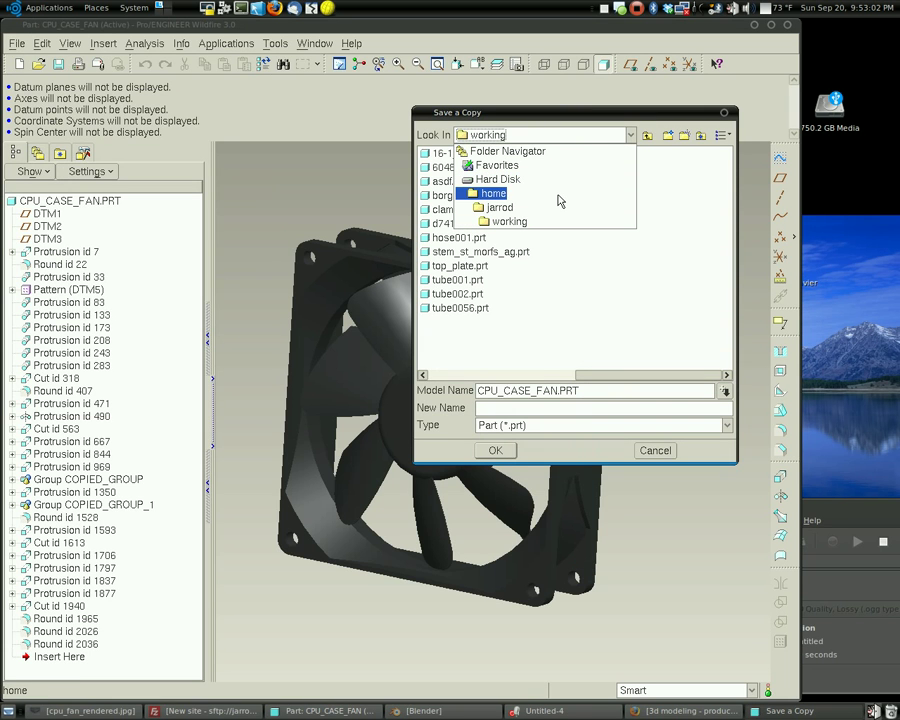
{"action": "left_click", "coordinate": [548, 208]}
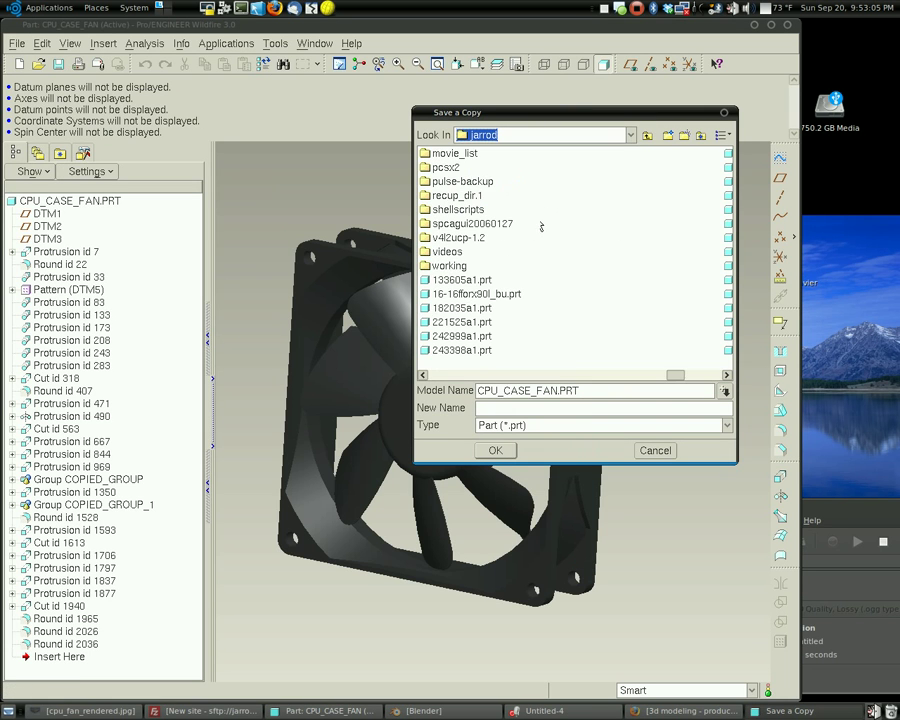
{"action": "left_click_drag", "start_coordinate": [680, 376], "coordinate": [622, 377]}
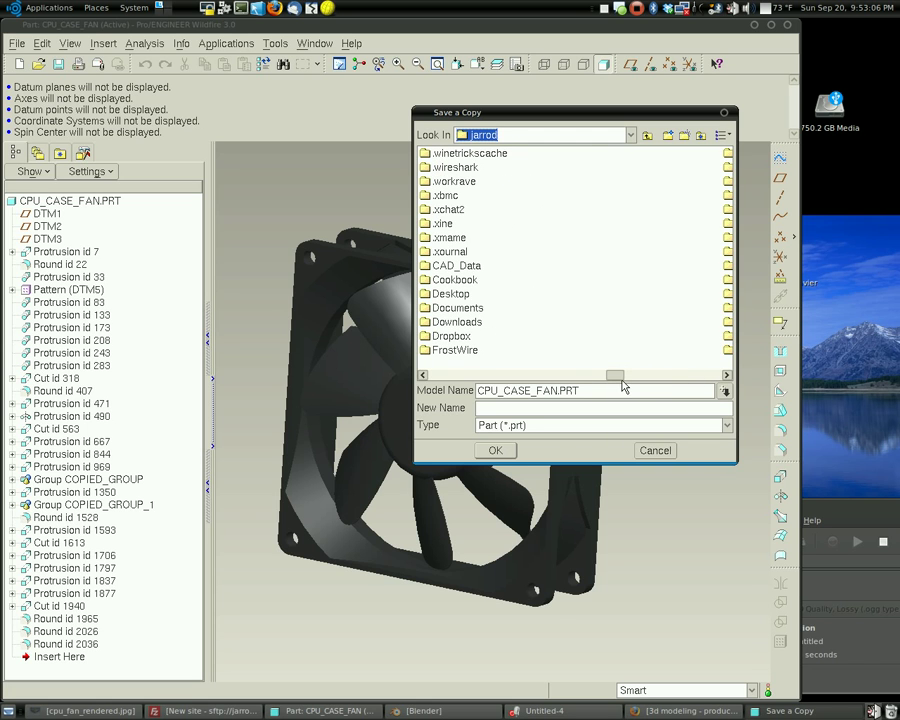
{"action": "double_click", "coordinate": [450, 293]}
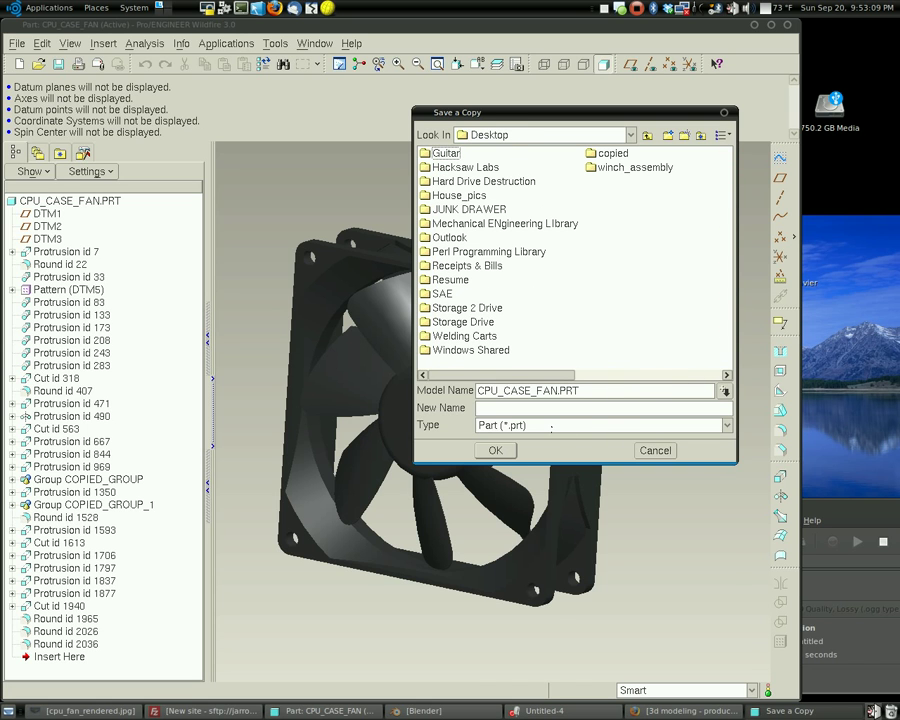
{"action": "left_click", "coordinate": [551, 426]}
{"action": "scroll", "coordinate": [551, 514], "scroll_direction": "down", "scroll_amount": 2}
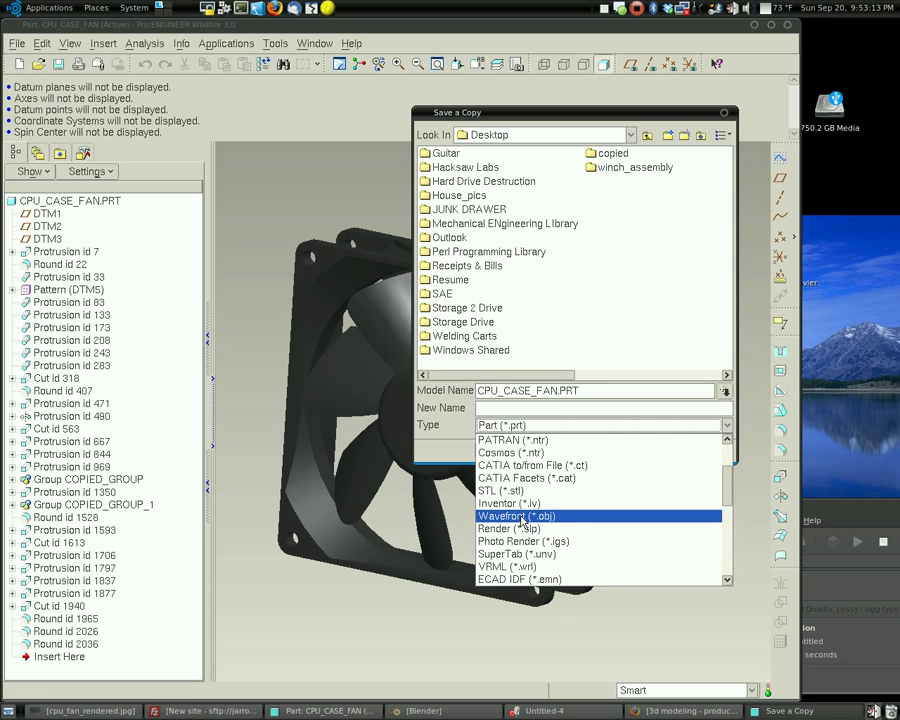
{"action": "left_click", "coordinate": [520, 516]}
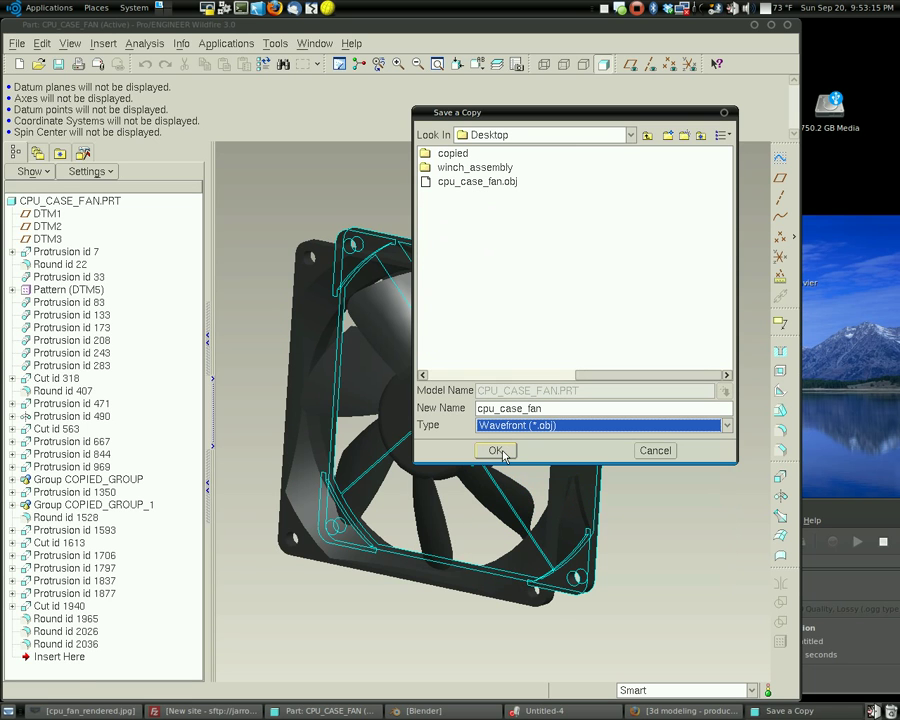
{"action": "left_click", "coordinate": [496, 451]}
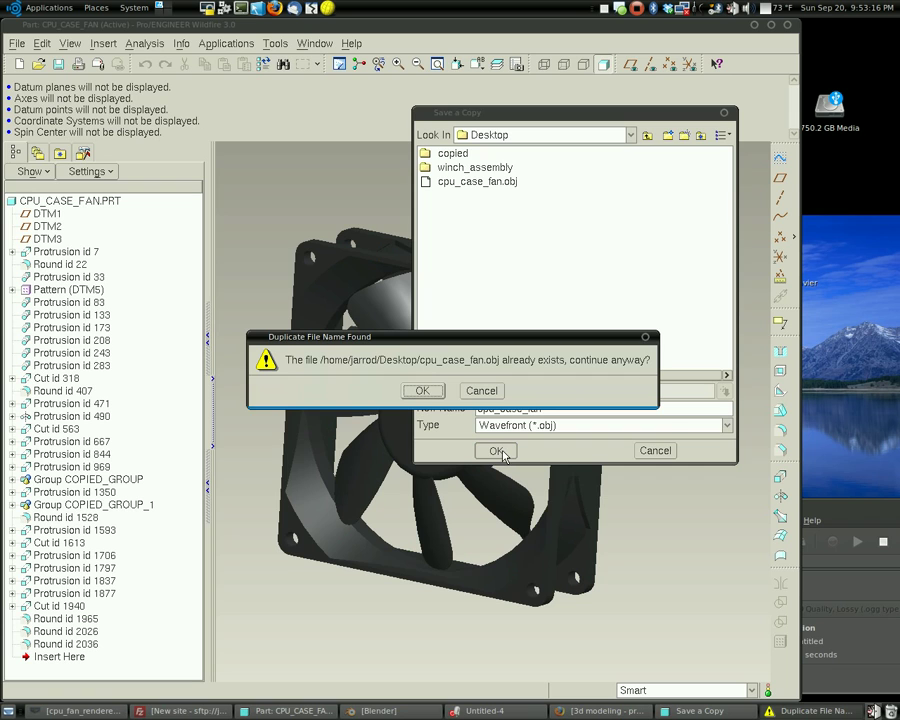
Confirm overwriting cpu_case_fan.obj and use DTM1 as the uv-map datum.
{"action": "left_click", "coordinate": [421, 392]}
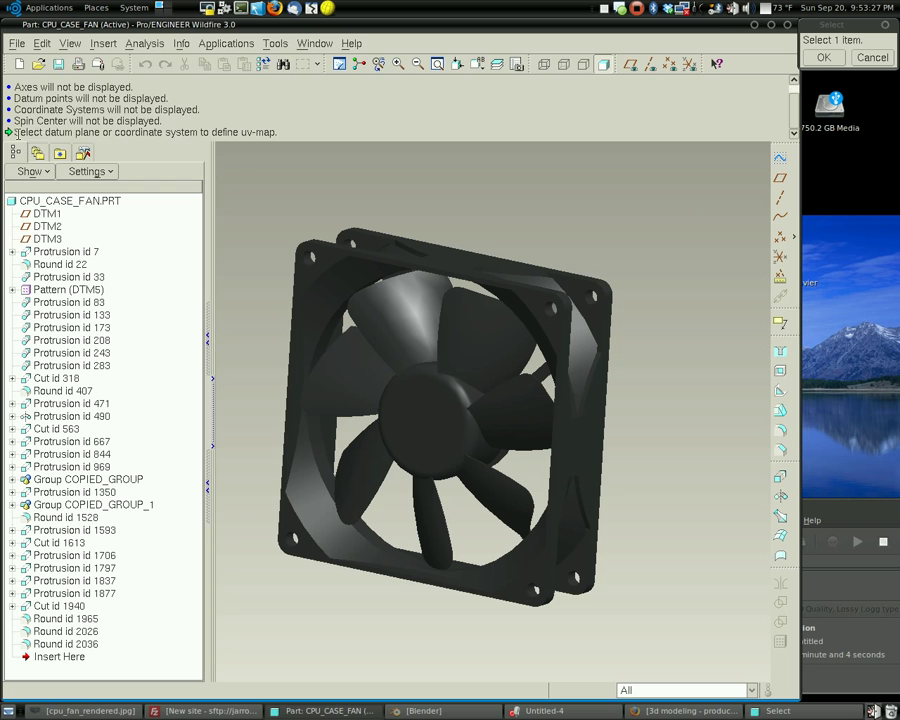
{"action": "left_click_drag", "start_coordinate": [14, 132], "coordinate": [277, 132]}
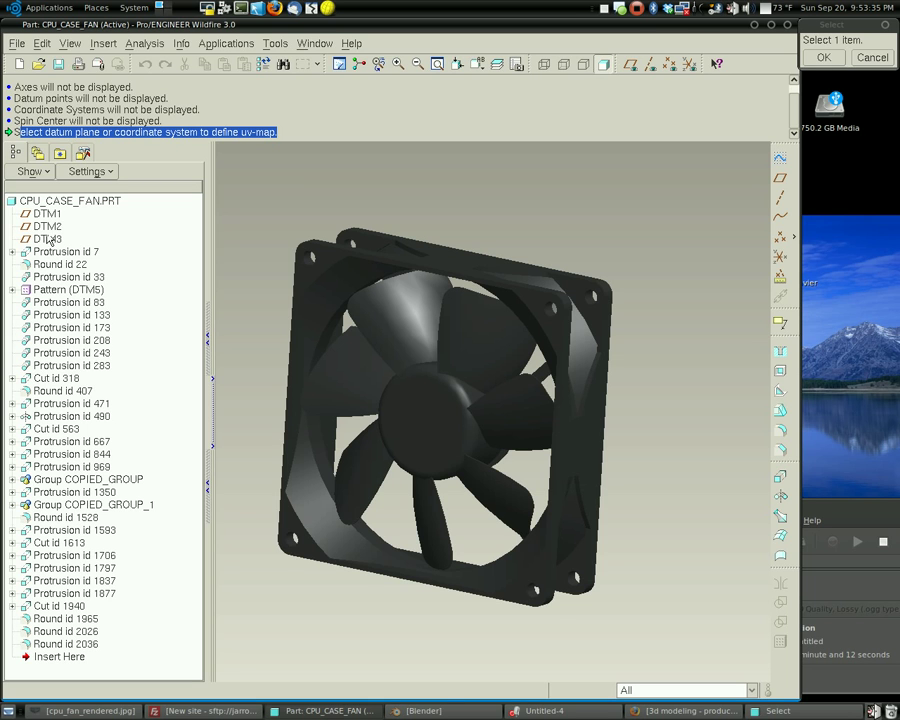
{"action": "left_click", "coordinate": [47, 214]}
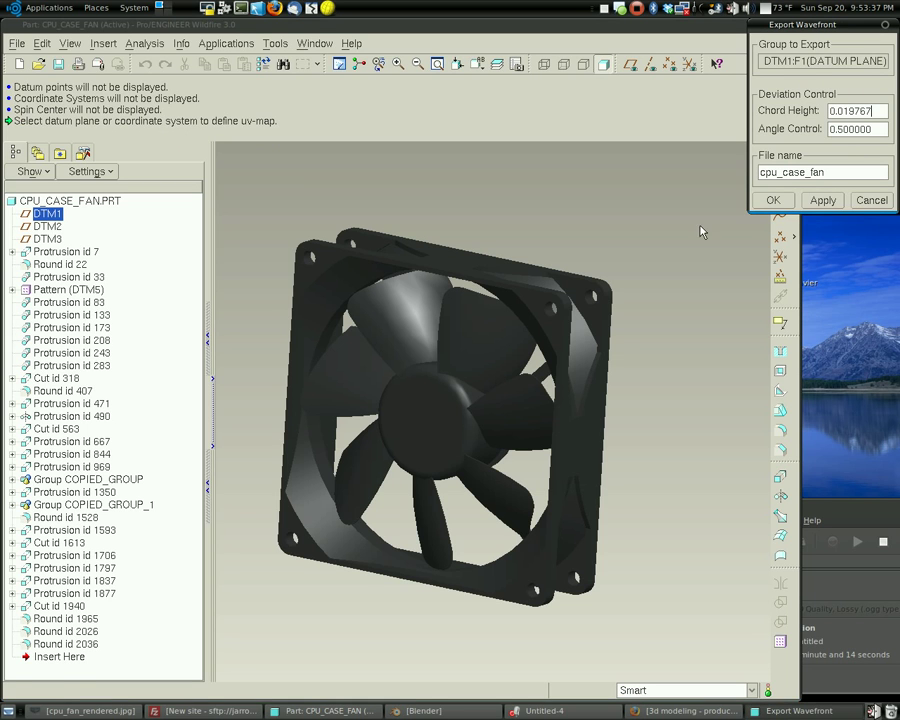
Set Angle Control to 1 and Chord Height to 0.0001, then apply the export and close the settings.
{"action": "left_click", "coordinate": [830, 111]}
{"action": "double_click", "coordinate": [830, 111]}
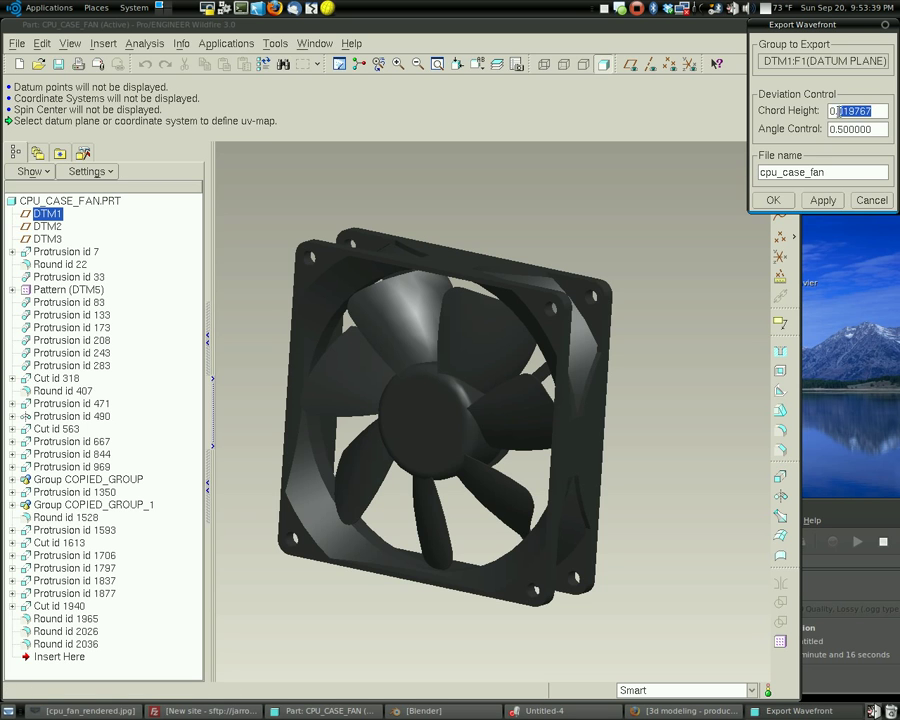
{"action": "left_click_drag", "start_coordinate": [810, 24], "coordinate": [664, 157]}
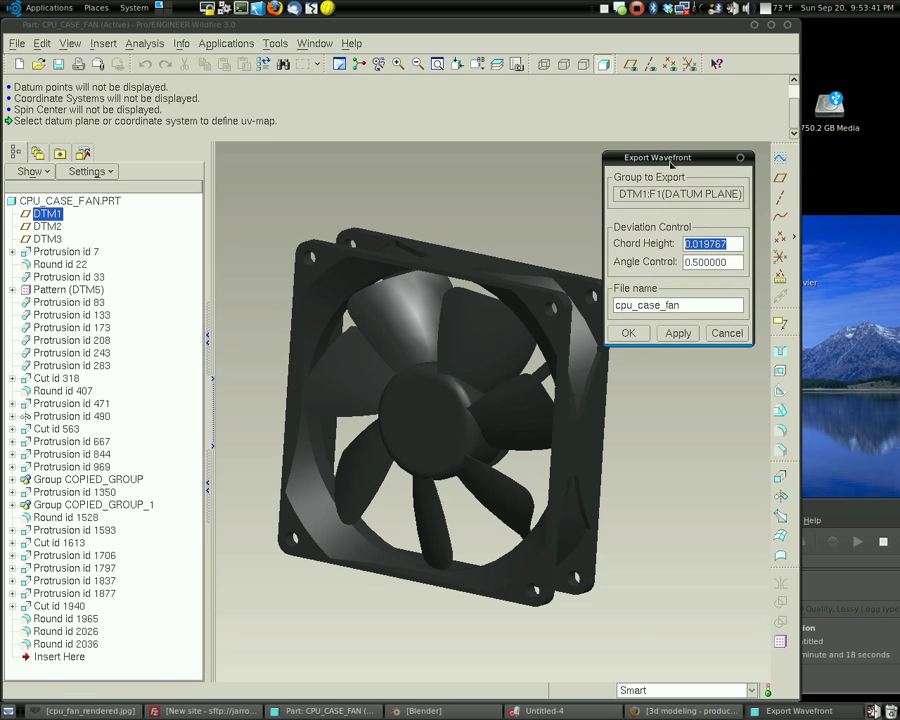
{"action": "left_click", "coordinate": [715, 262]}
{"action": "double_click", "coordinate": [715, 262]}
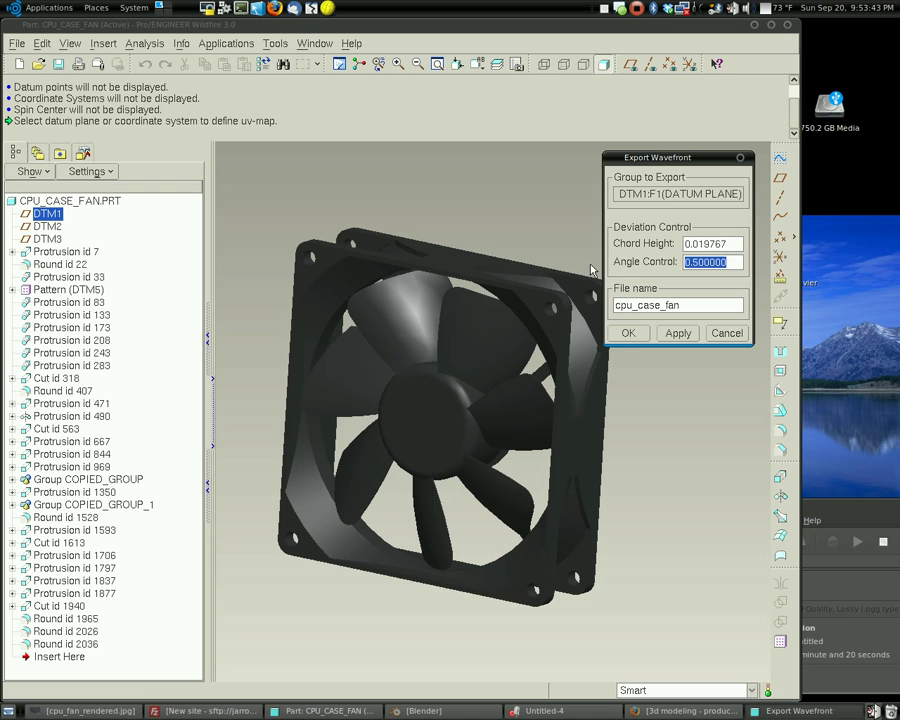
{"action": "type", "text": "1"}
{"action": "left_click", "coordinate": [710, 244]}
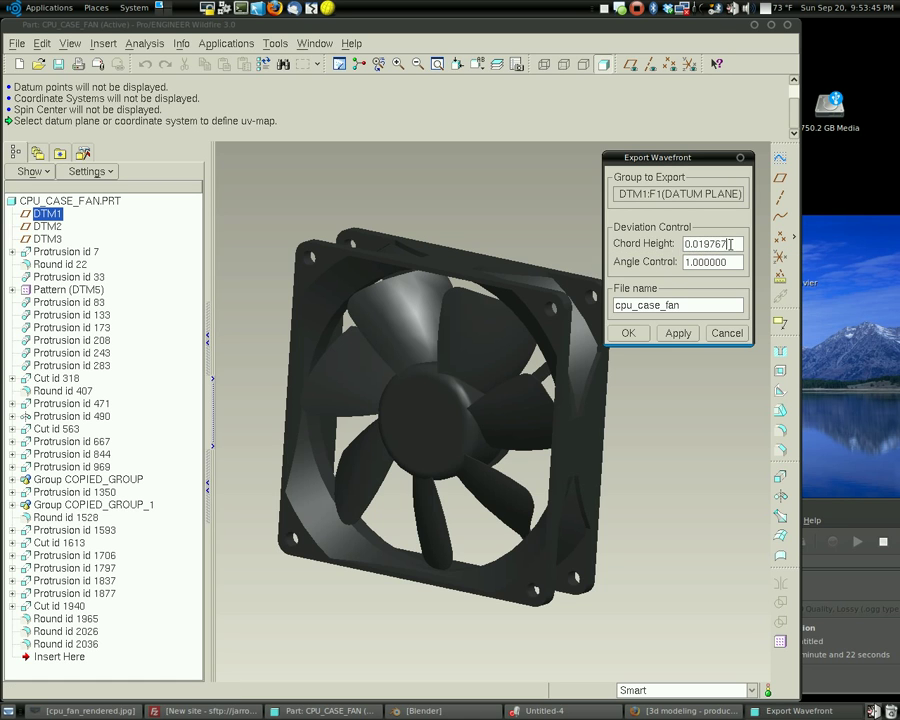
{"action": "double_click", "coordinate": [710, 244]}
{"action": "type", "text": "0.0001"}
{"action": "key", "text": "Return"}
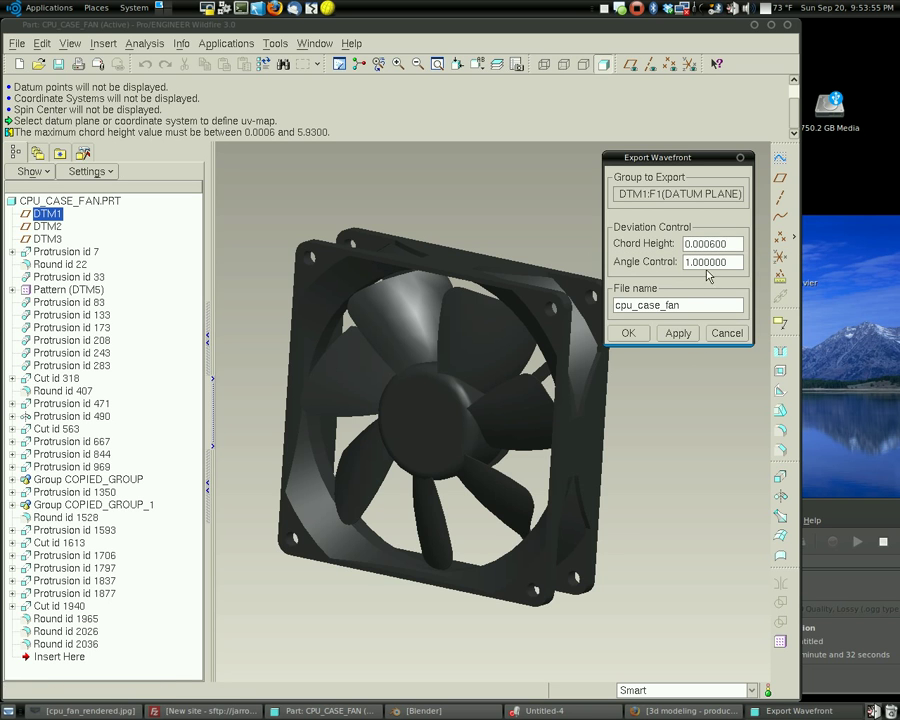
{"action": "left_click", "coordinate": [679, 334]}
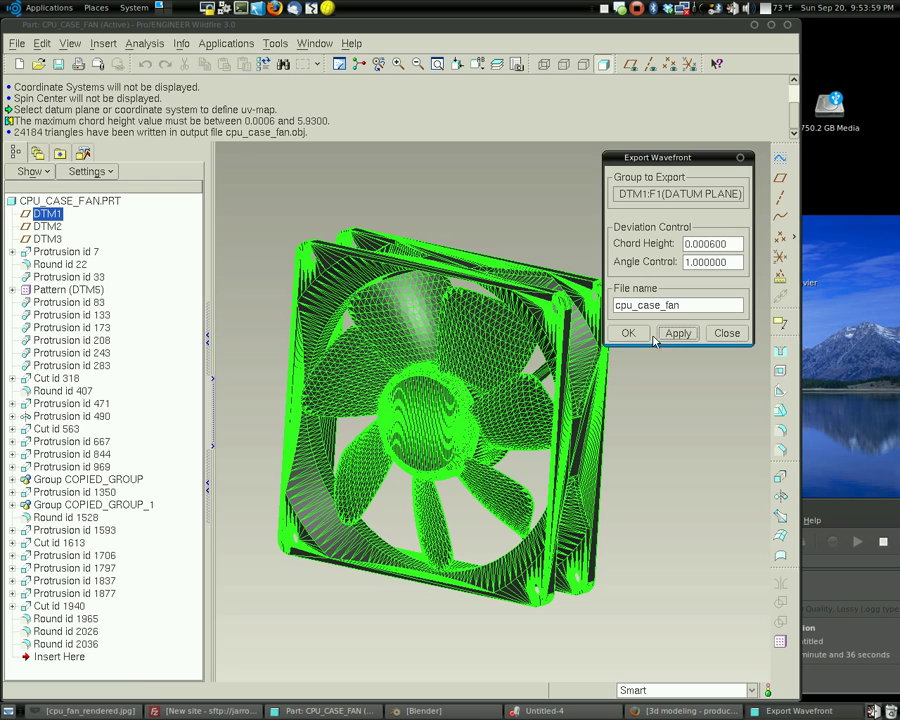
{"action": "left_click", "coordinate": [738, 336]}
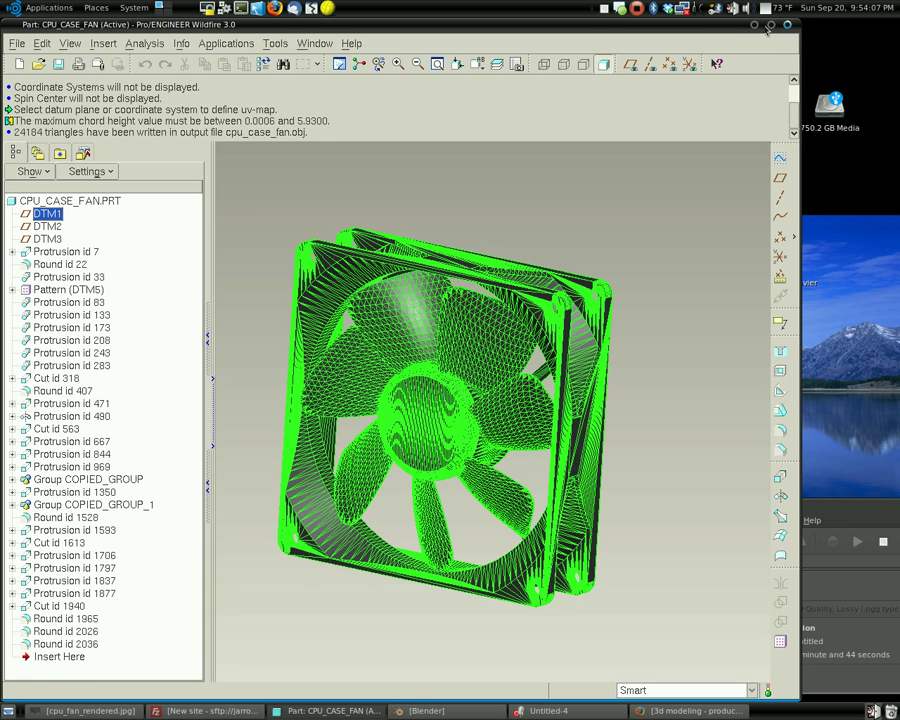
Minimize all windows, then bring back Blender showing its default cube, lamp and camera scene.
{"action": "key", "text": "ctrl+alt+d"}
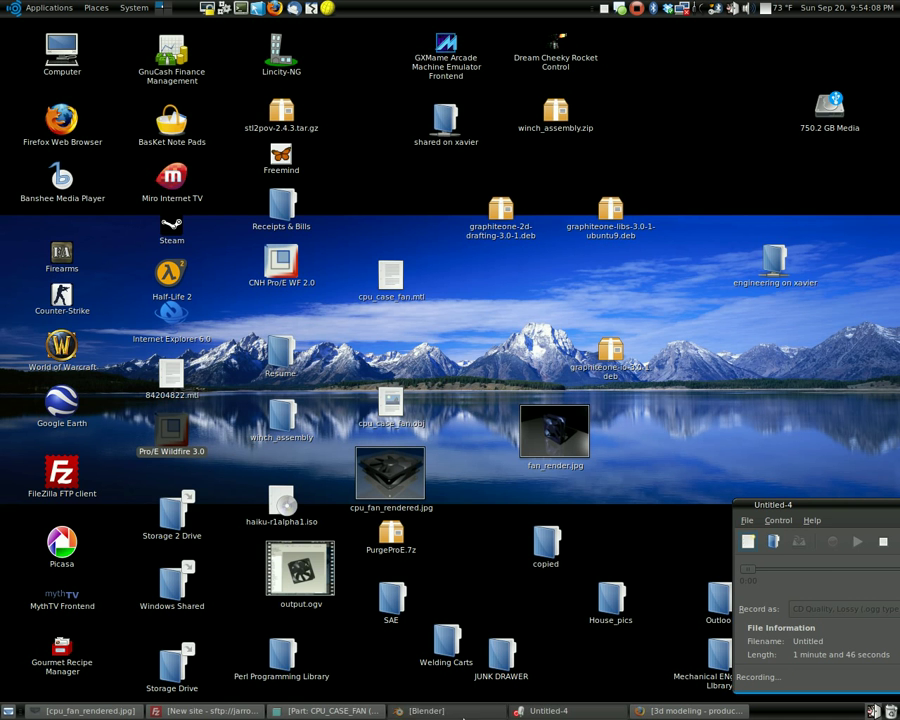
{"action": "left_click", "coordinate": [450, 711]}
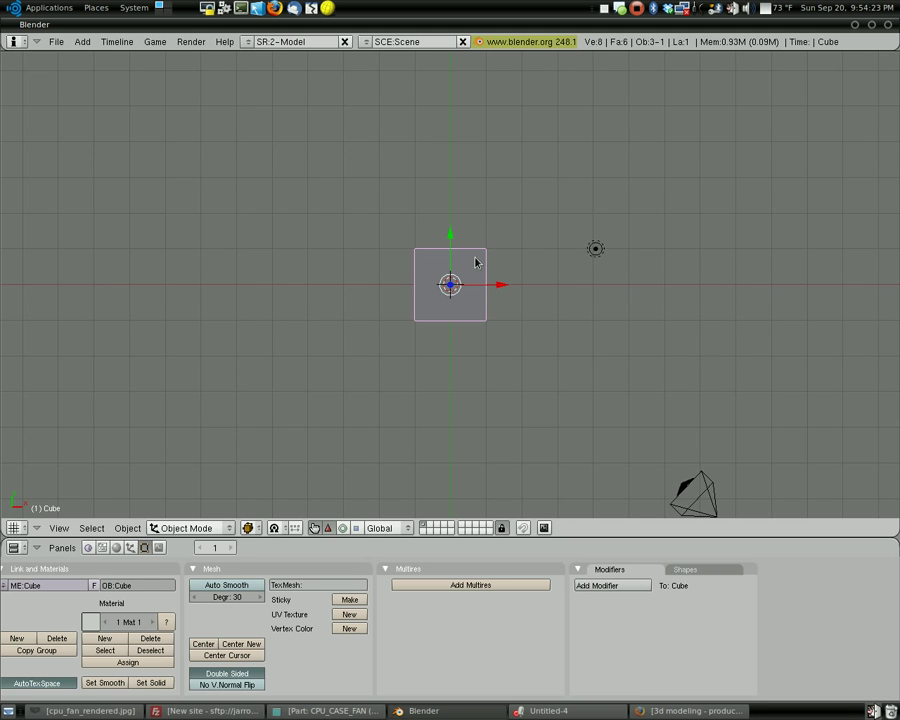
Erase the default cube and bring up the Wavefront (.obj) import file browser.
{"action": "key", "text": "x"}
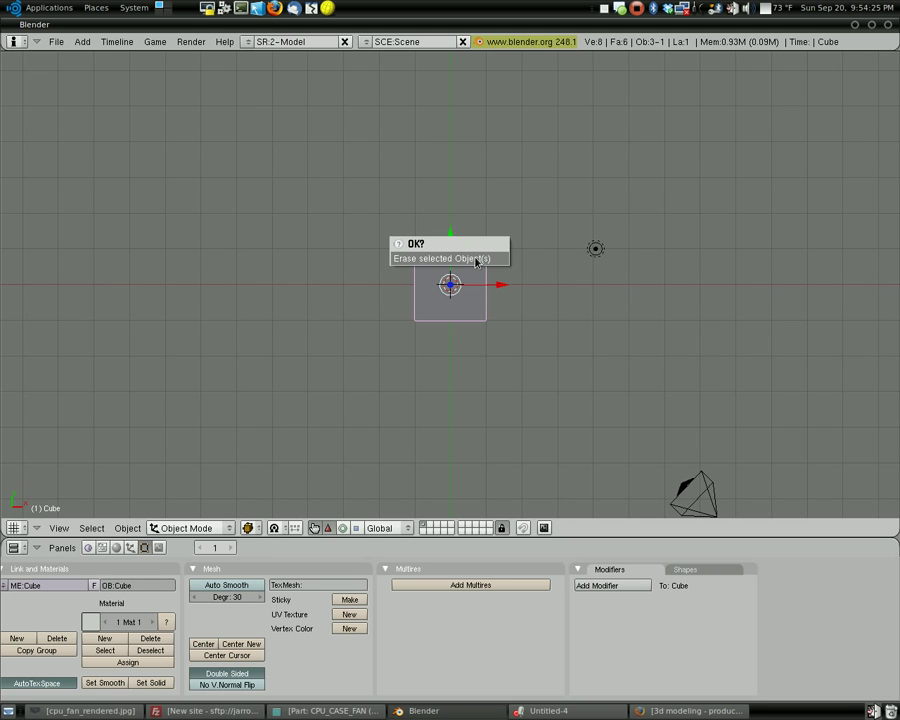
{"action": "left_click", "coordinate": [476, 259]}
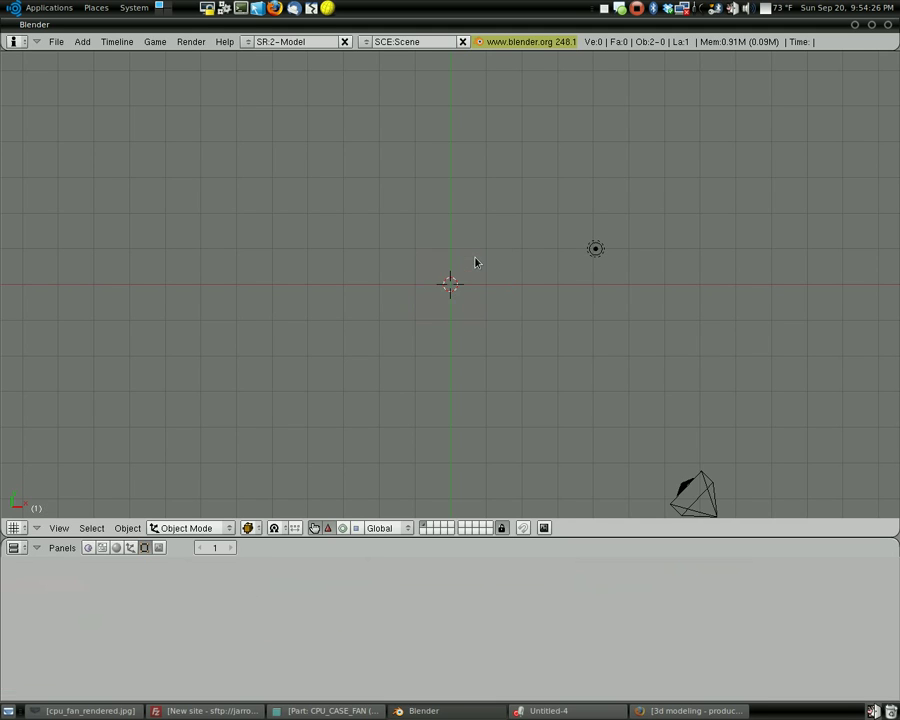
{"action": "left_click", "coordinate": [56, 41]}
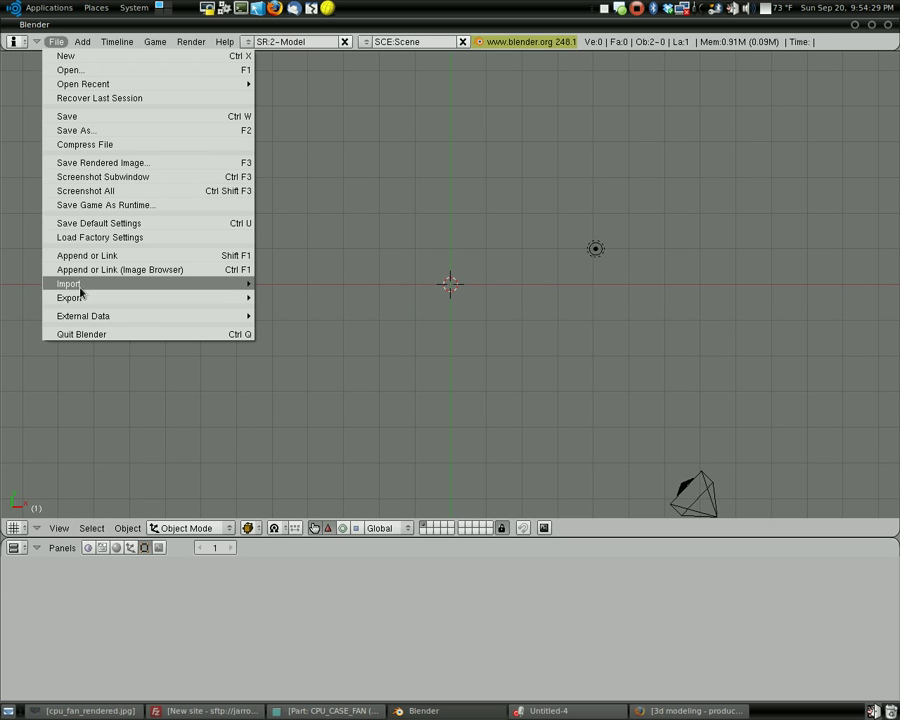
{"action": "mouse_move", "coordinate": [82, 290]}
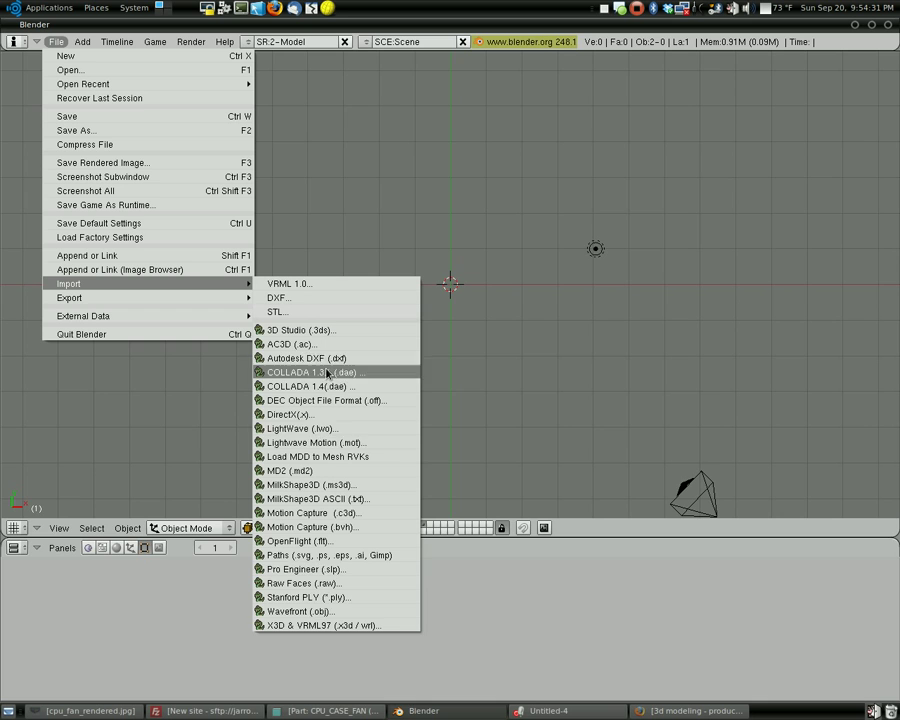
{"action": "left_click", "coordinate": [289, 613]}
Import cpu_case_fan.obj from the Desktop folder using the default OBJ options.
{"action": "scroll", "coordinate": [70, 231], "scroll_direction": "down", "scroll_amount": 8}
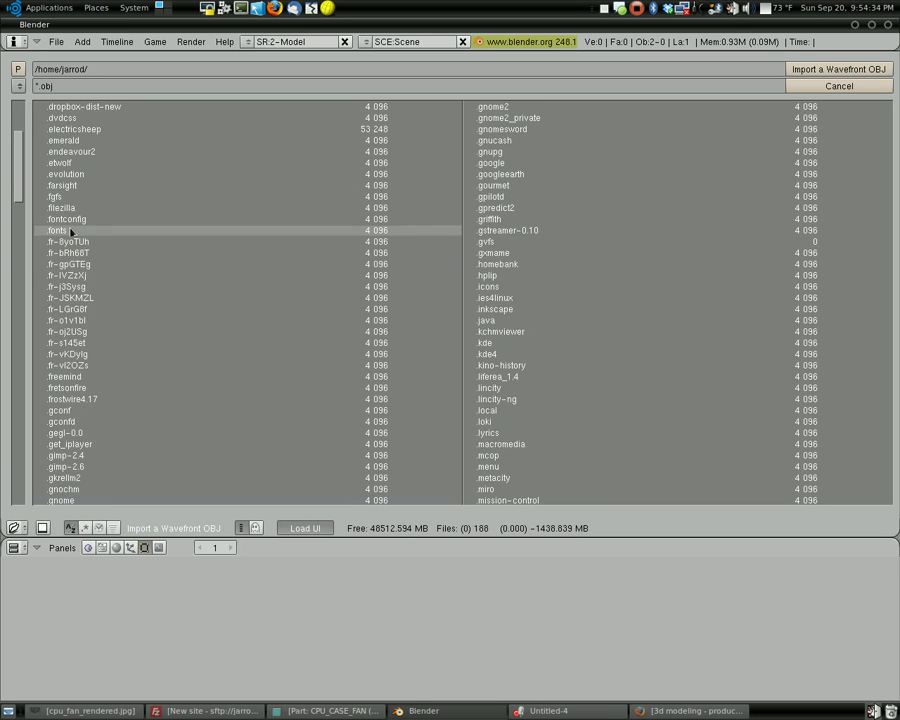
{"action": "scroll", "coordinate": [70, 231], "scroll_direction": "down", "scroll_amount": 15}
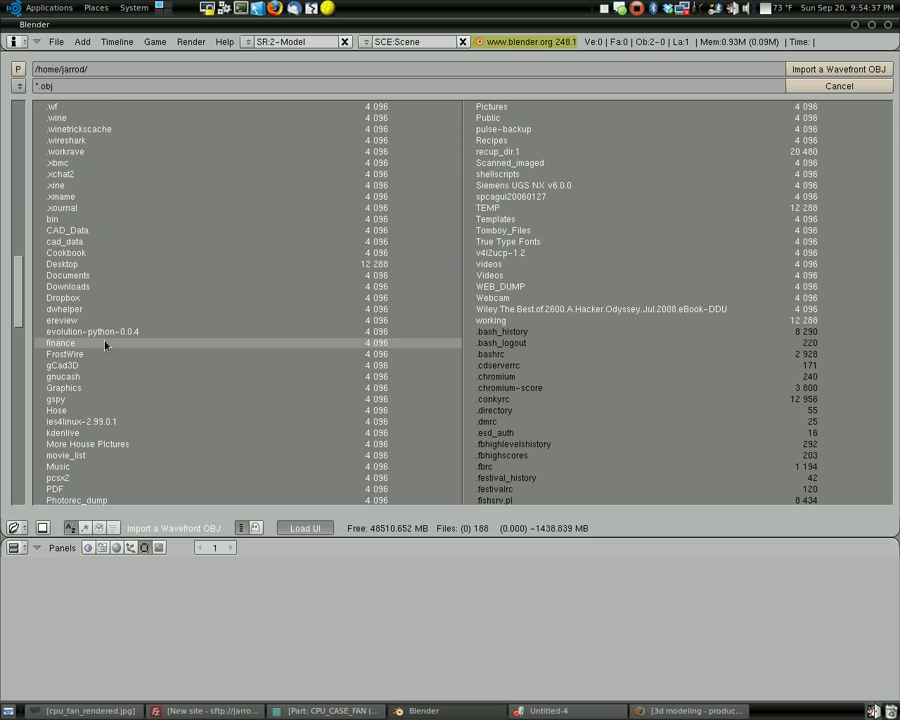
{"action": "left_click", "coordinate": [66, 287]}
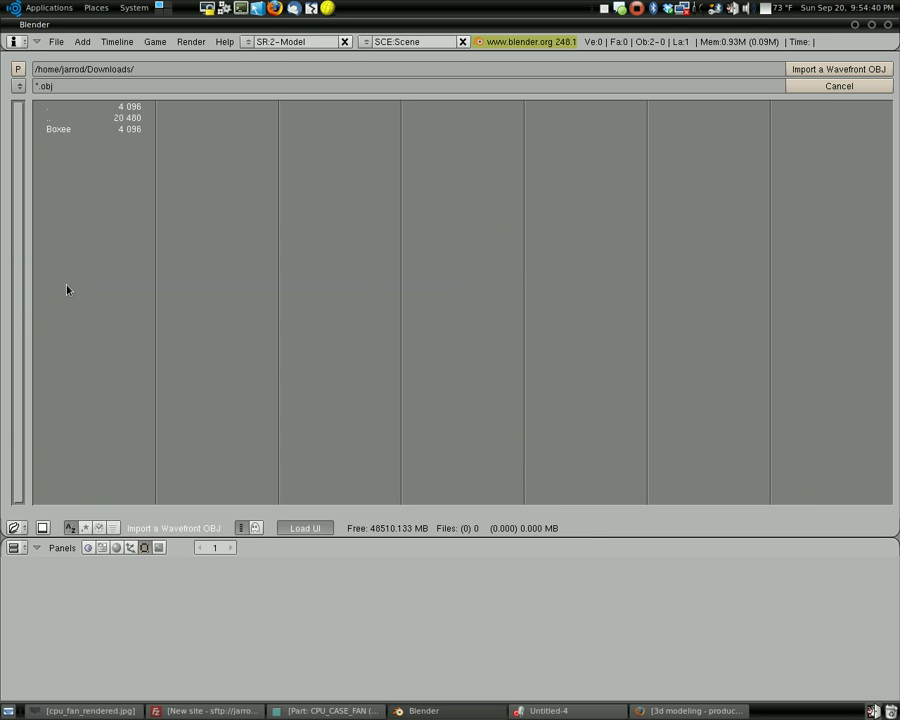
{"action": "left_click", "coordinate": [48, 120]}
{"action": "scroll", "coordinate": [121, 413], "scroll_direction": "down", "scroll_amount": 10}
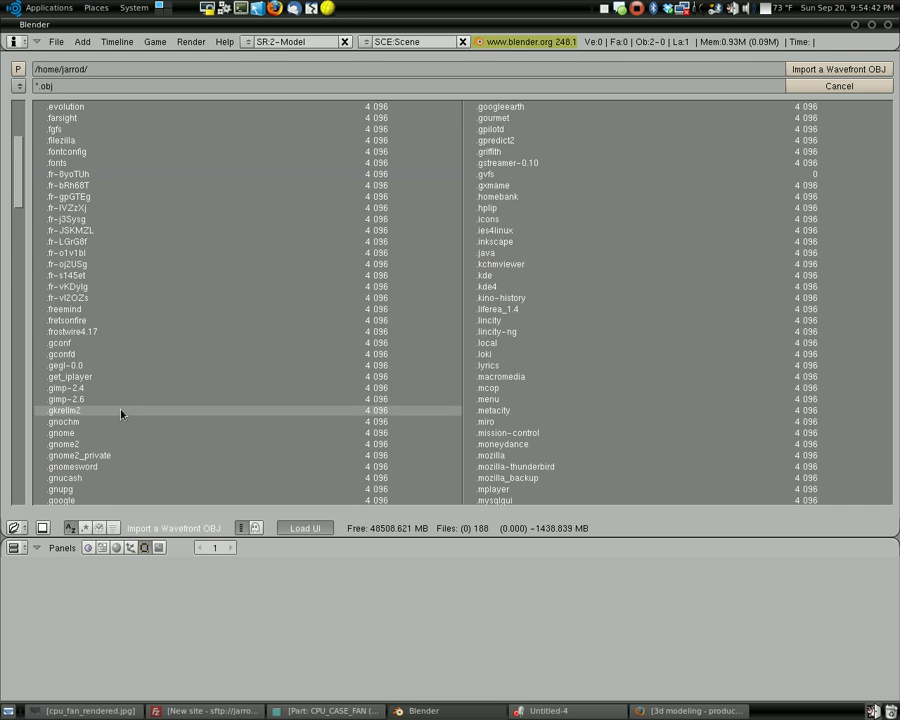
{"action": "scroll", "coordinate": [121, 413], "scroll_direction": "down", "scroll_amount": 15}
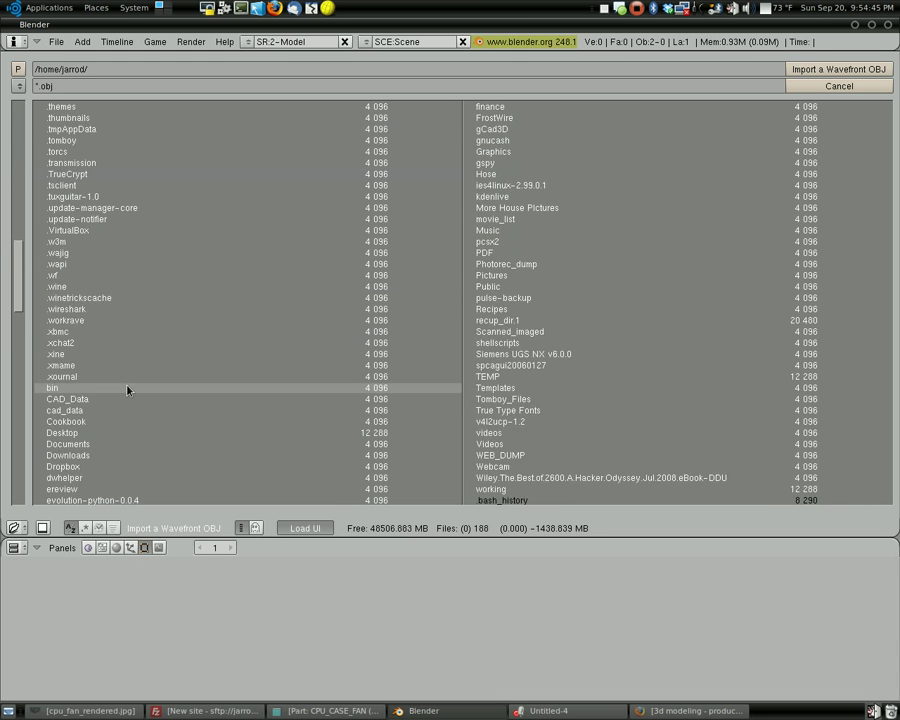
{"action": "scroll", "coordinate": [127, 390], "scroll_direction": "down", "scroll_amount": 5}
{"action": "left_click", "coordinate": [66, 264]}
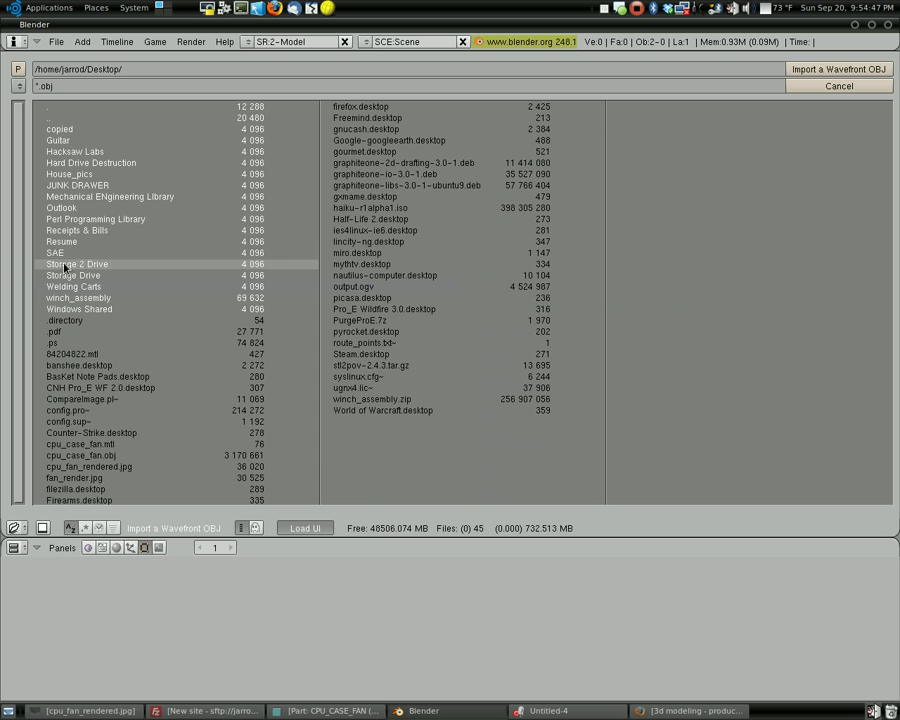
{"action": "left_click", "coordinate": [110, 455]}
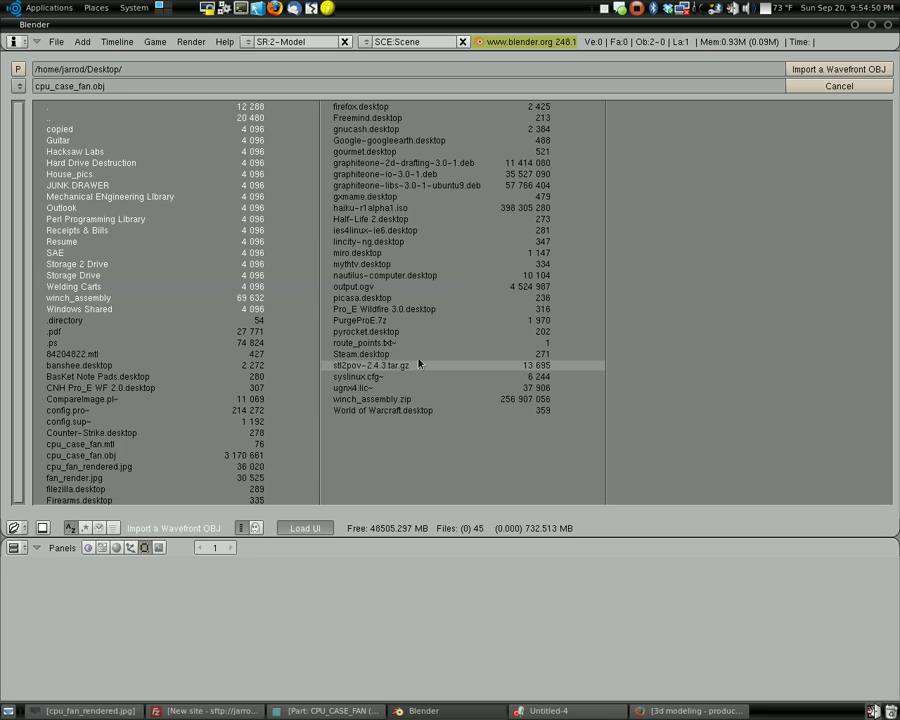
{"action": "left_click", "coordinate": [834, 68]}
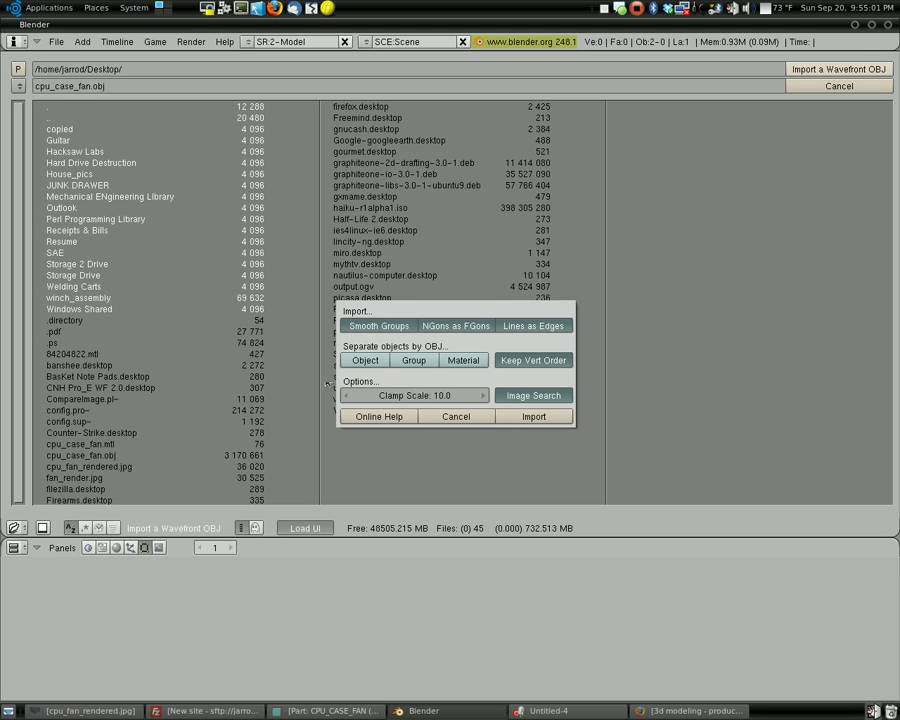
{"action": "left_click", "coordinate": [536, 416]}
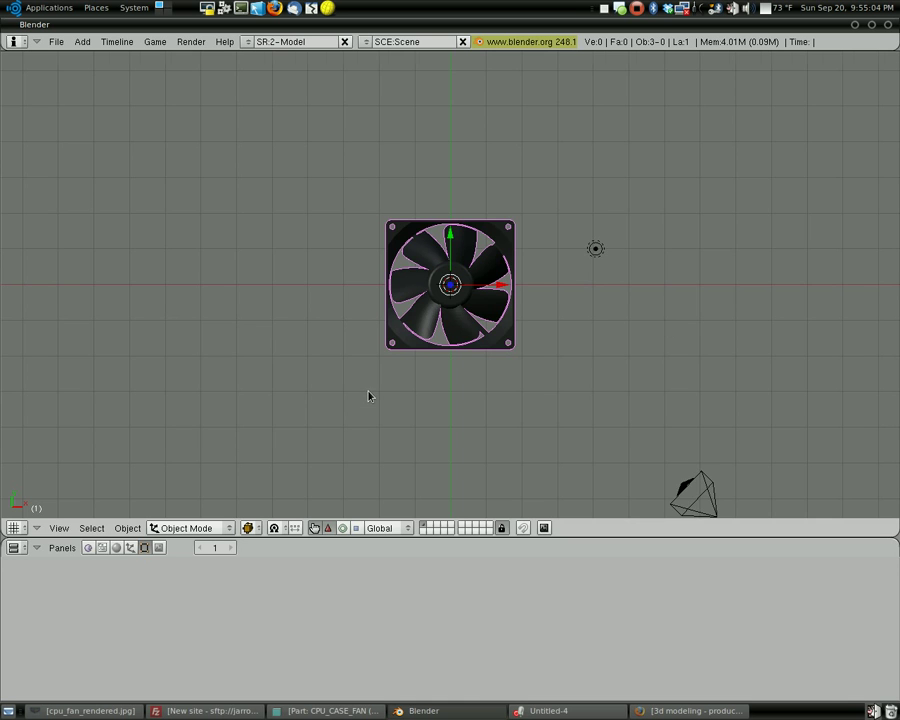
Zoom the view and select the spot lamp, camera and imported fan mesh in turn to inspect them.
{"action": "scroll", "coordinate": [378, 390], "scroll_direction": "down", "scroll_amount": 2}
{"action": "scroll", "coordinate": [418, 369], "scroll_direction": "up", "scroll_amount": 1}
{"action": "scroll", "coordinate": [418, 369], "scroll_direction": "up", "scroll_amount": 1}
{"action": "scroll", "coordinate": [418, 369], "scroll_direction": "down", "scroll_amount": 1}
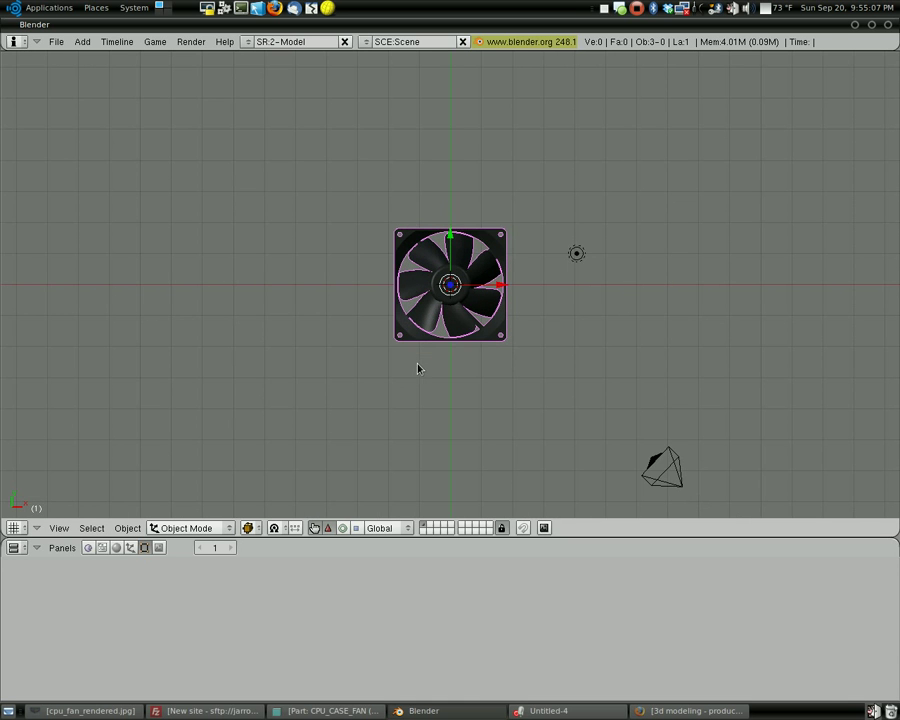
{"action": "scroll", "coordinate": [497, 305], "scroll_direction": "up", "scroll_amount": 1}
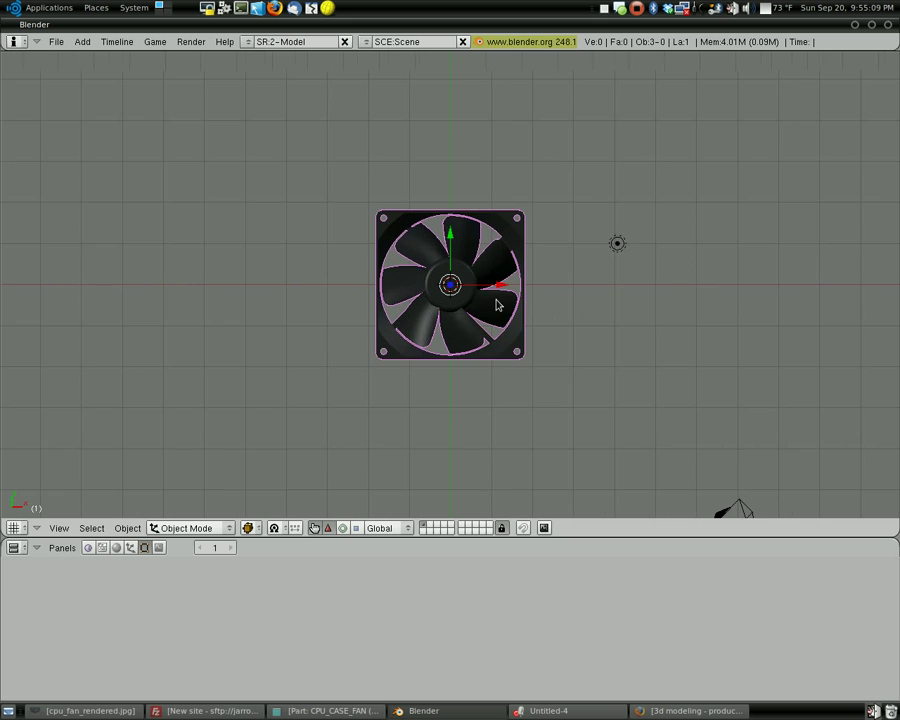
{"action": "scroll", "coordinate": [497, 305], "scroll_direction": "down", "scroll_amount": 1}
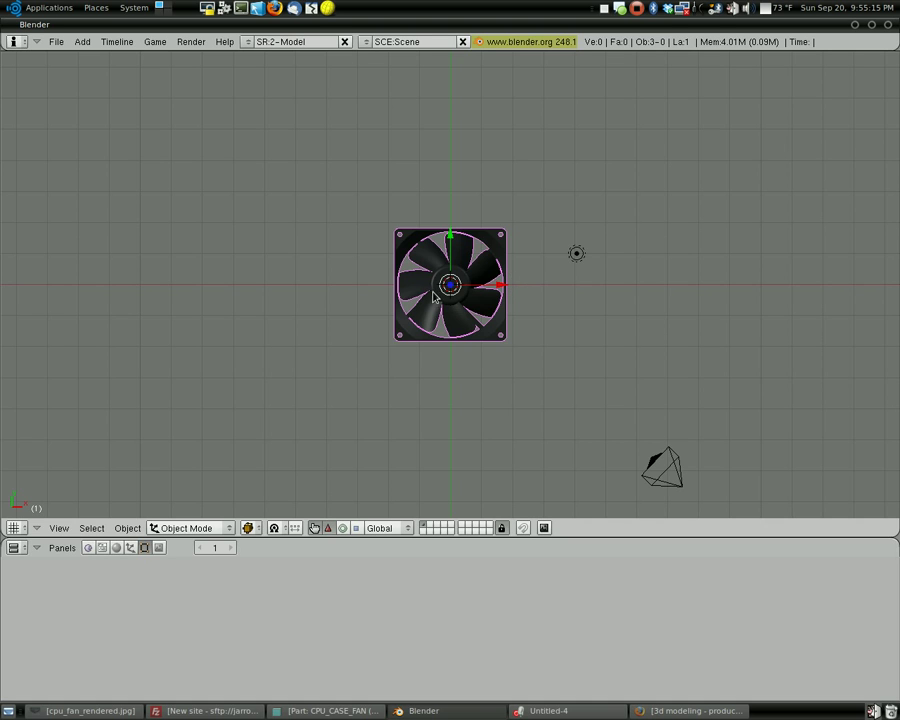
{"action": "right_click", "coordinate": [577, 253]}
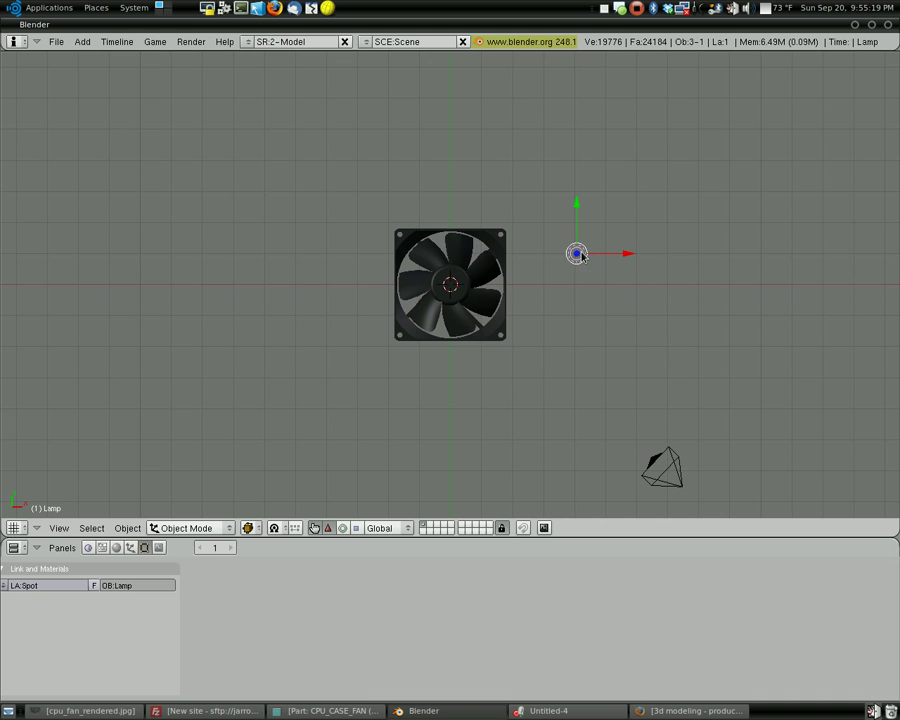
{"action": "right_click", "coordinate": [652, 458]}
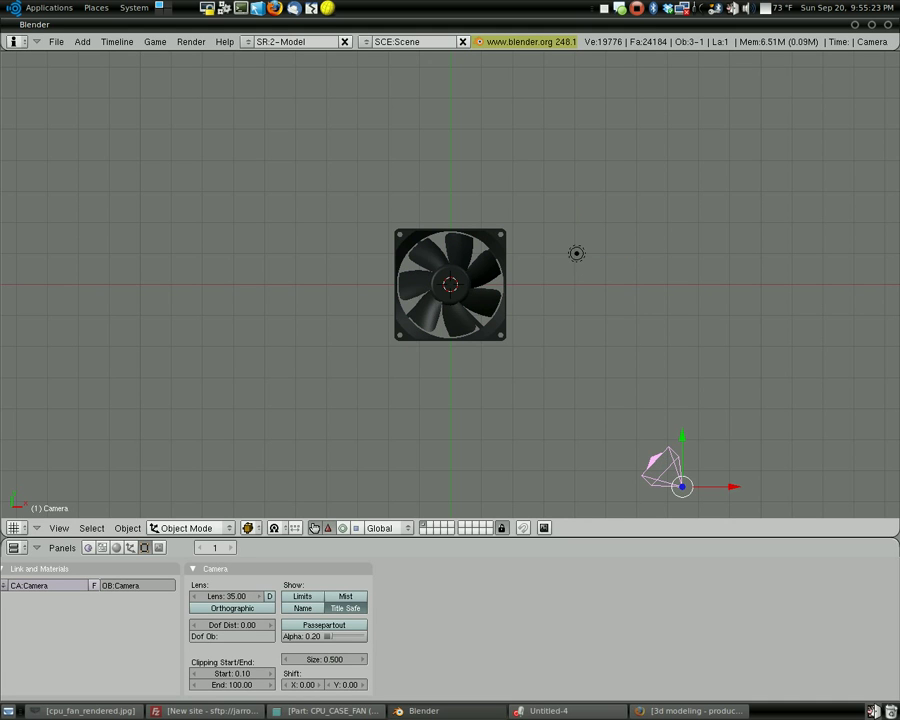
{"action": "right_click", "coordinate": [490, 252]}
{"action": "right_click", "coordinate": [577, 255]}
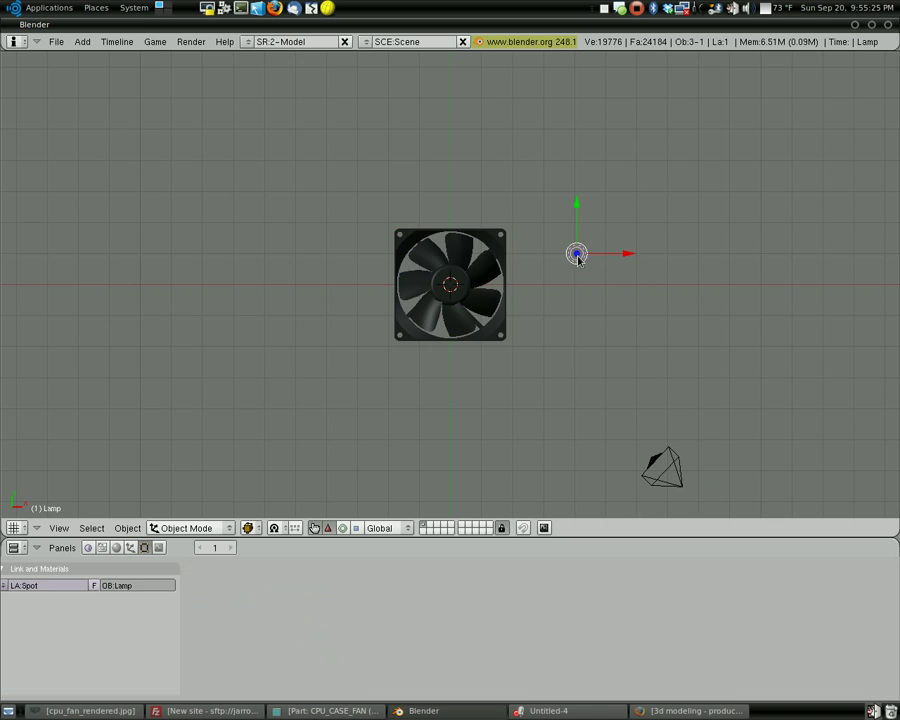
{"action": "right_click", "coordinate": [669, 476]}
{"action": "right_click", "coordinate": [576, 253]}
{"action": "right_click", "coordinate": [494, 250]}
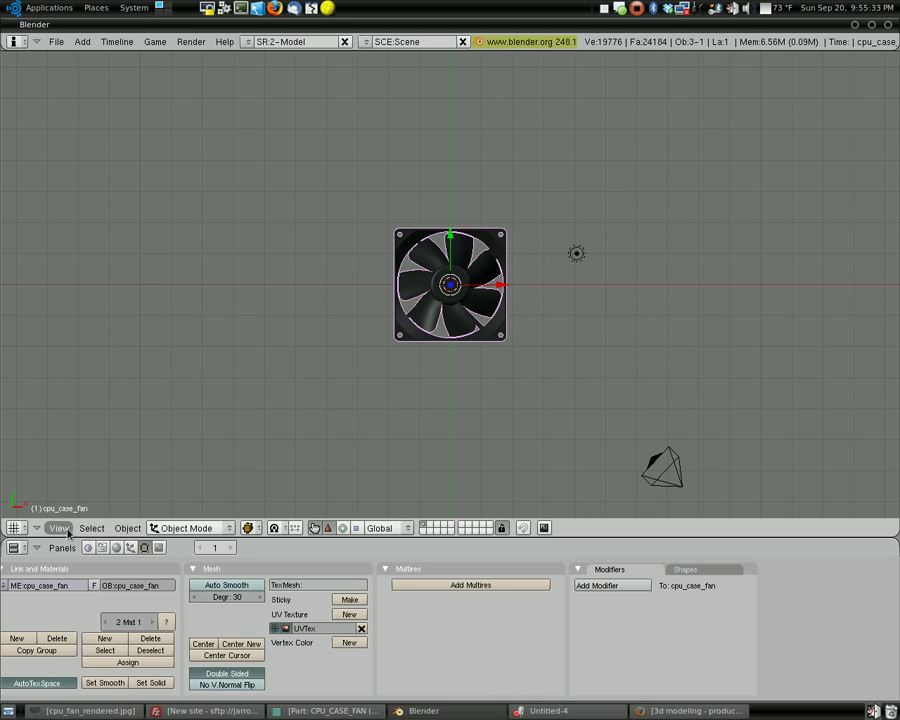
Switch to the camera view via View > Camera and zoom in closely on the fan.
{"action": "left_click", "coordinate": [66, 531]}
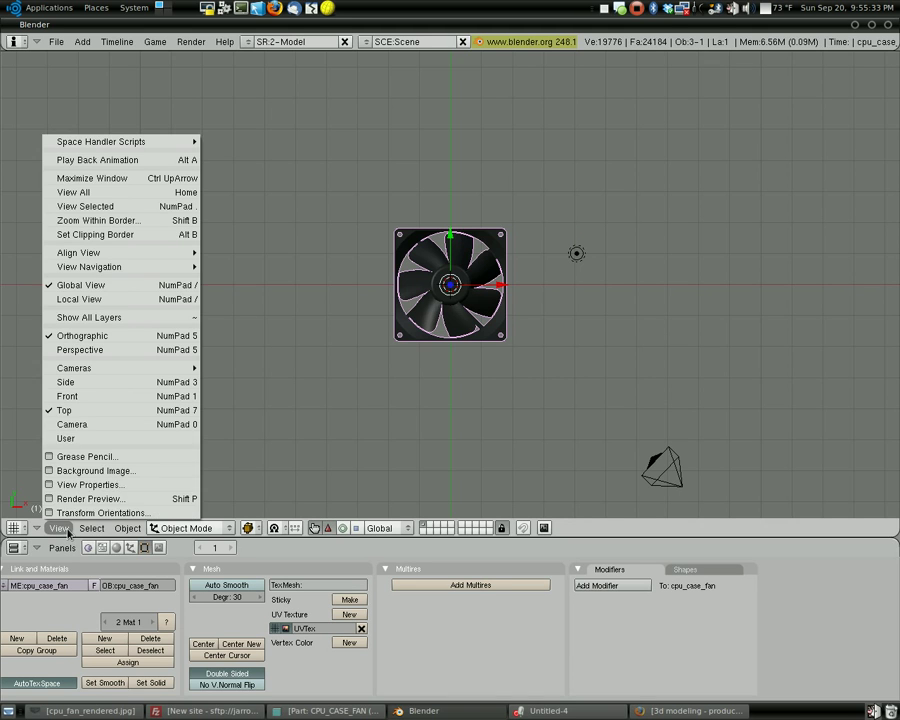
{"action": "left_click", "coordinate": [89, 429]}
{"action": "scroll", "coordinate": [476, 296], "scroll_direction": "up", "scroll_amount": 3}
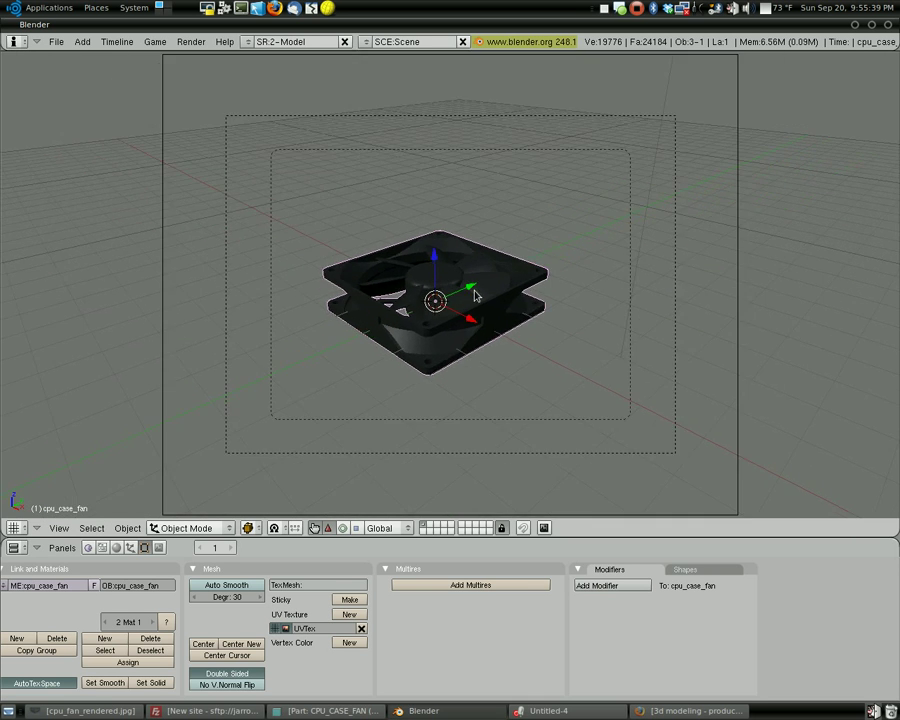
{"action": "scroll", "coordinate": [451, 304], "scroll_direction": "up", "scroll_amount": 1}
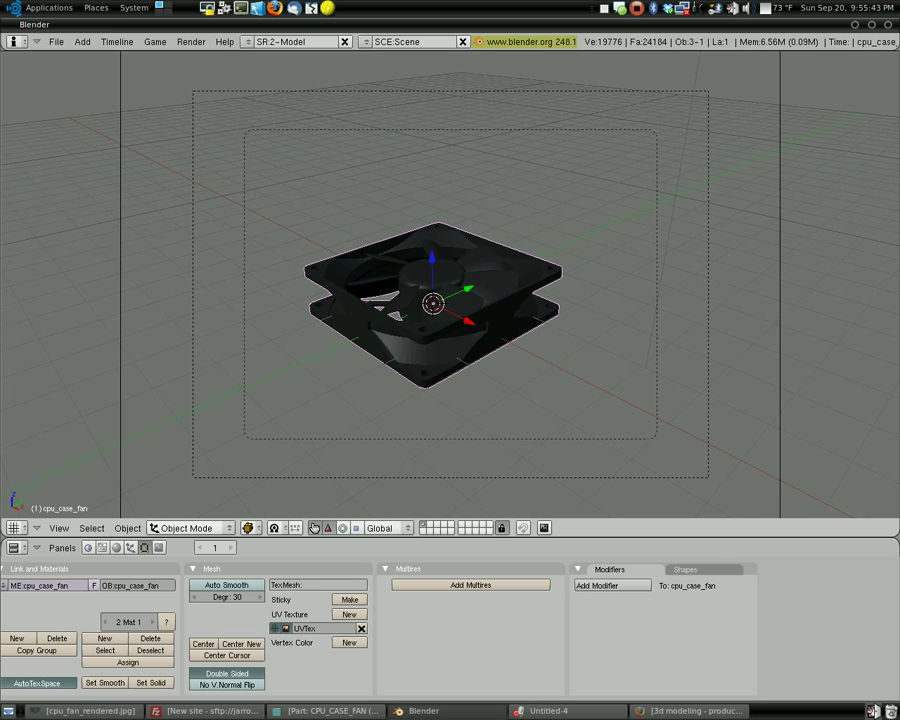
{"action": "scroll", "coordinate": [450, 285], "scroll_direction": "up", "scroll_amount": 3}
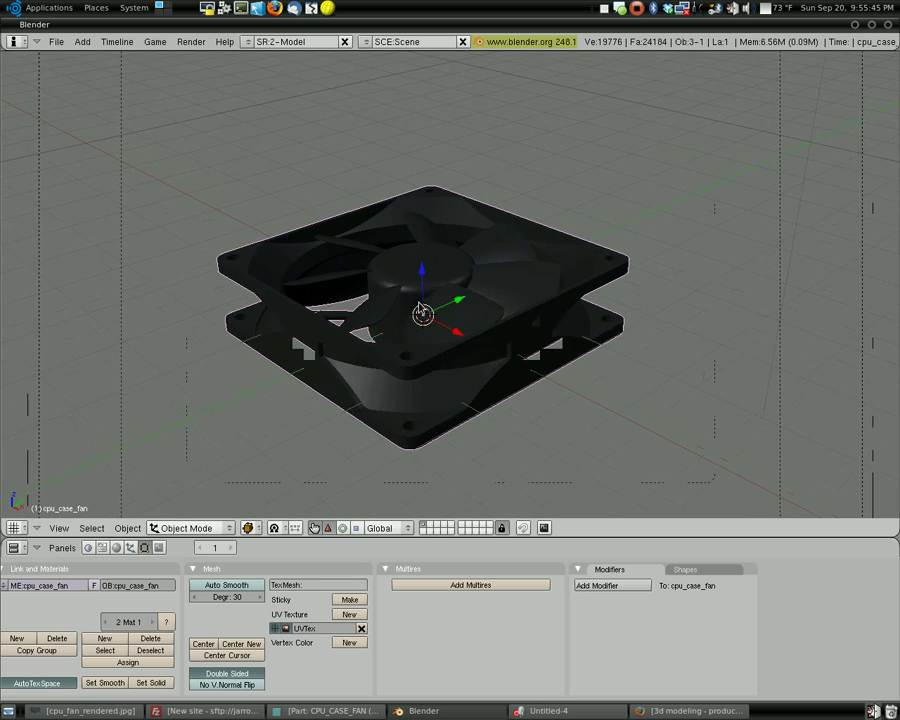
{"action": "scroll", "coordinate": [380, 345], "scroll_direction": "up", "scroll_amount": 3}
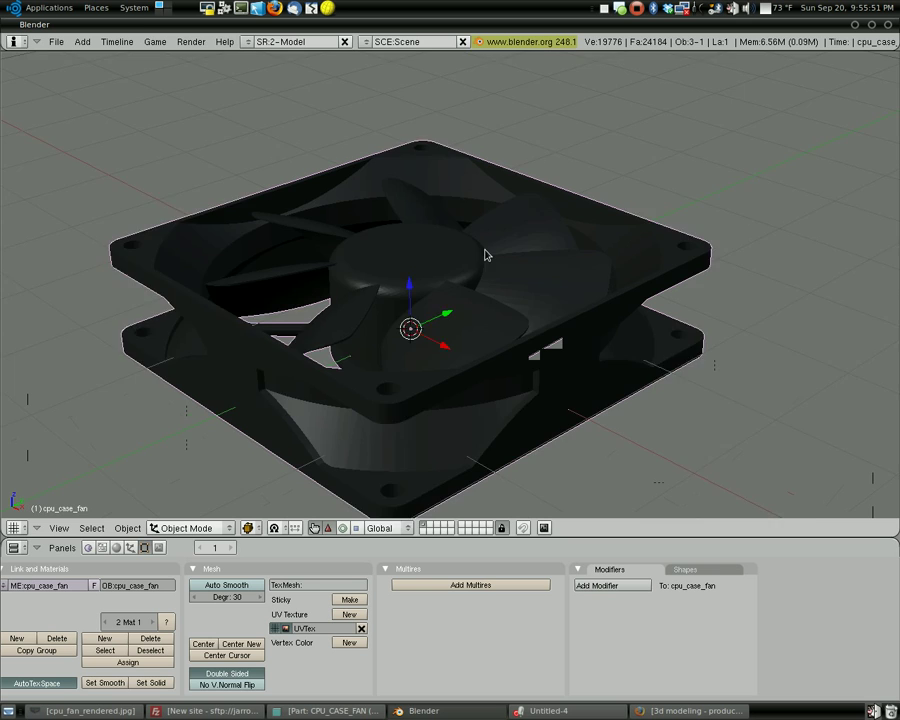
{"action": "scroll", "coordinate": [472, 263], "scroll_direction": "down", "scroll_amount": 2}
{"action": "scroll", "coordinate": [468, 262], "scroll_direction": "up", "scroll_amount": 1}
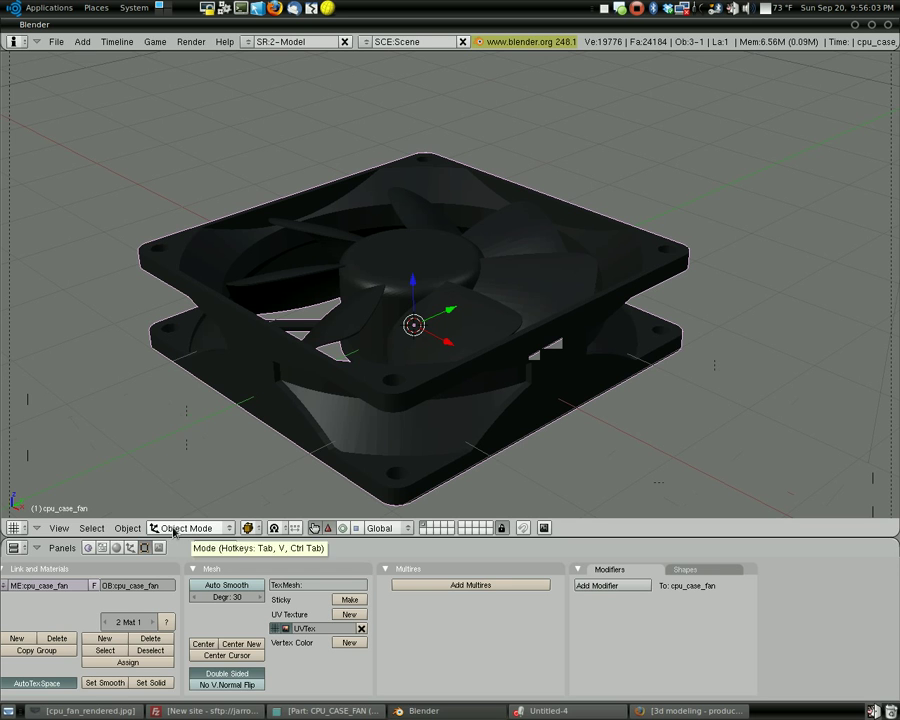
Apply Set Smooth to the fan mesh in Edit Mode, then return to Object Mode.
{"action": "left_click", "coordinate": [177, 528]}
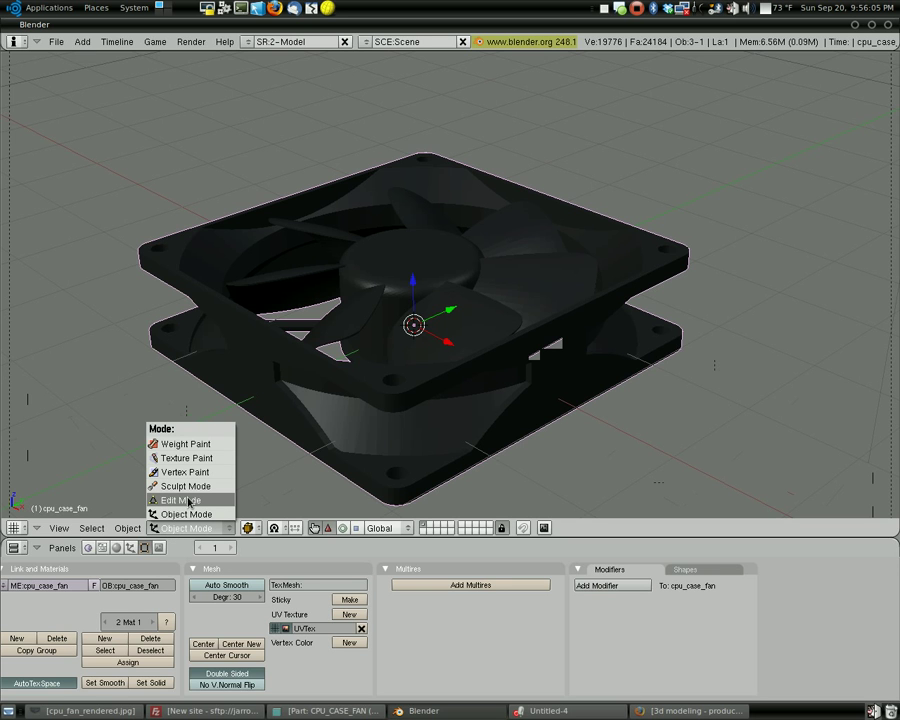
{"action": "left_click", "coordinate": [218, 504]}
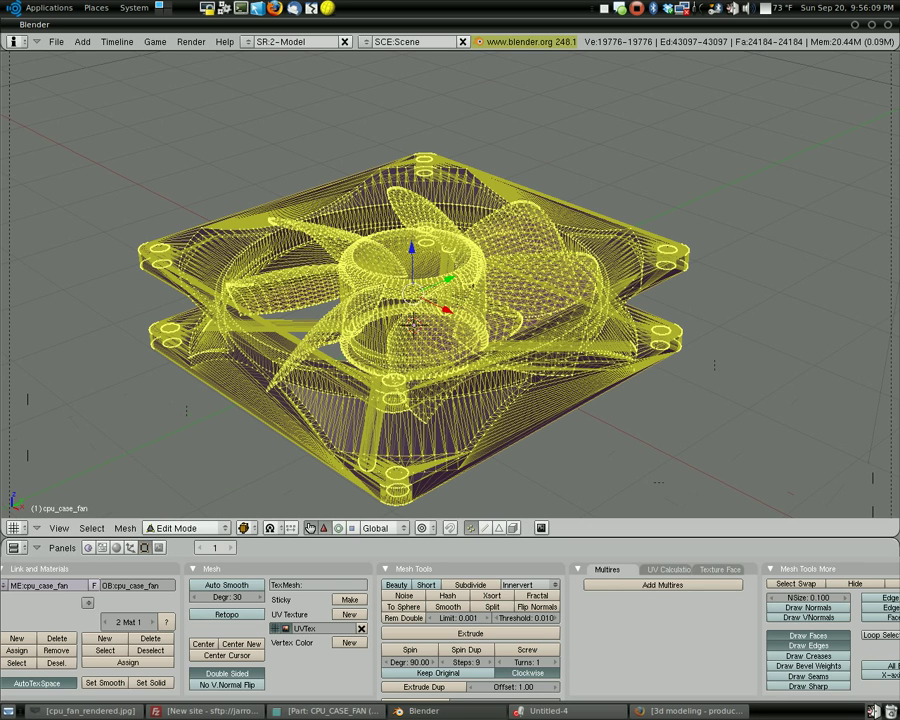
{"action": "left_click", "coordinate": [110, 686]}
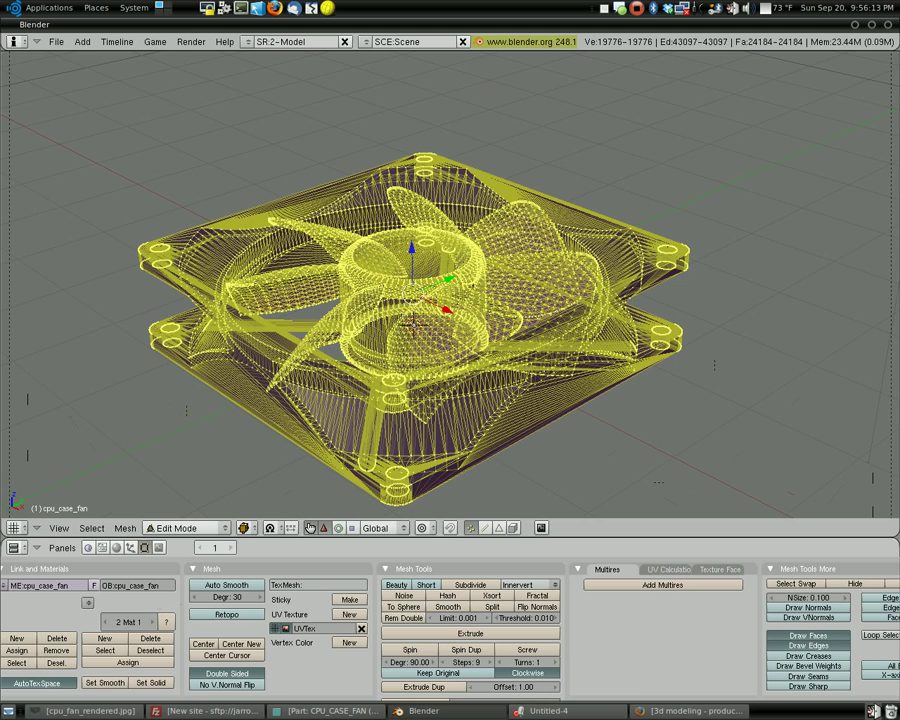
{"action": "left_click", "coordinate": [182, 528]}
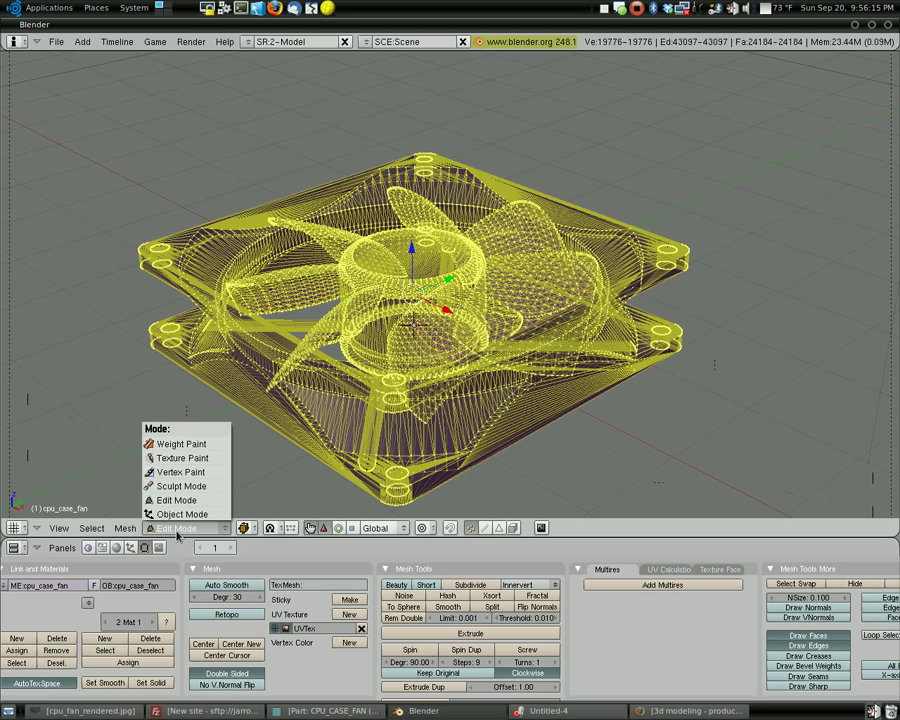
{"action": "left_click", "coordinate": [185, 514]}
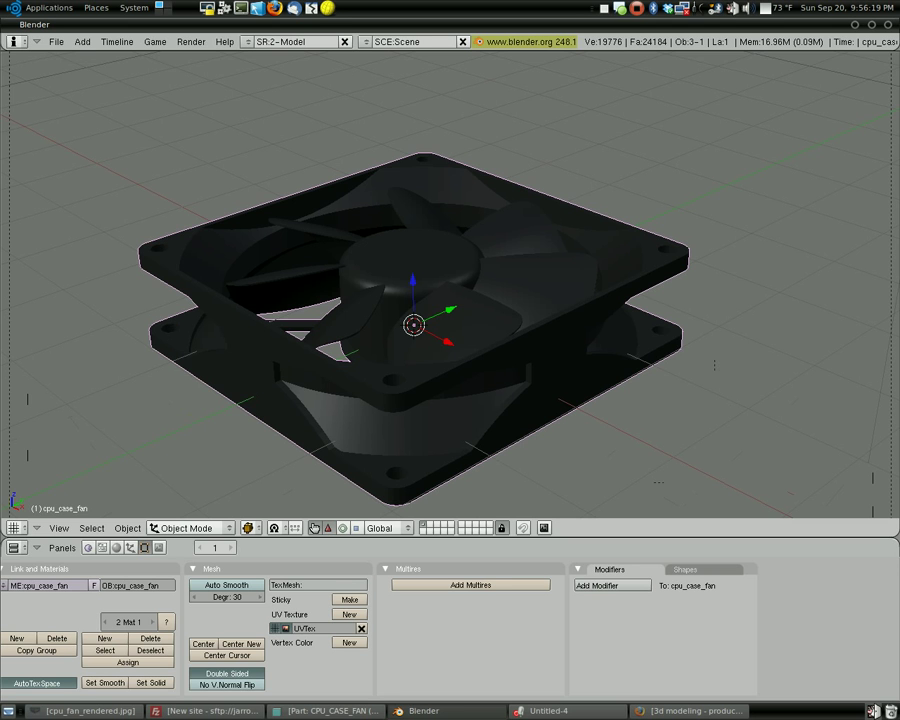
In camera view, raise the fan about 0.24 units along Z with the blue manipulator.
{"action": "scroll", "coordinate": [416, 446], "scroll_direction": "down", "scroll_amount": 2}
{"action": "key", "text": "KP_0"}
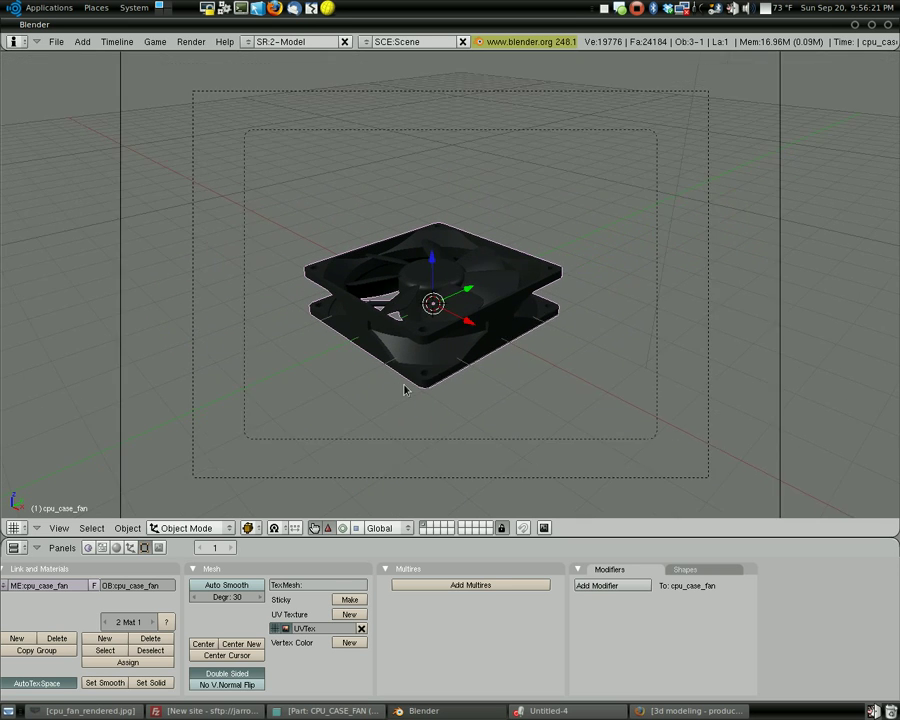
{"action": "scroll", "coordinate": [400, 388], "scroll_direction": "up", "scroll_amount": 4}
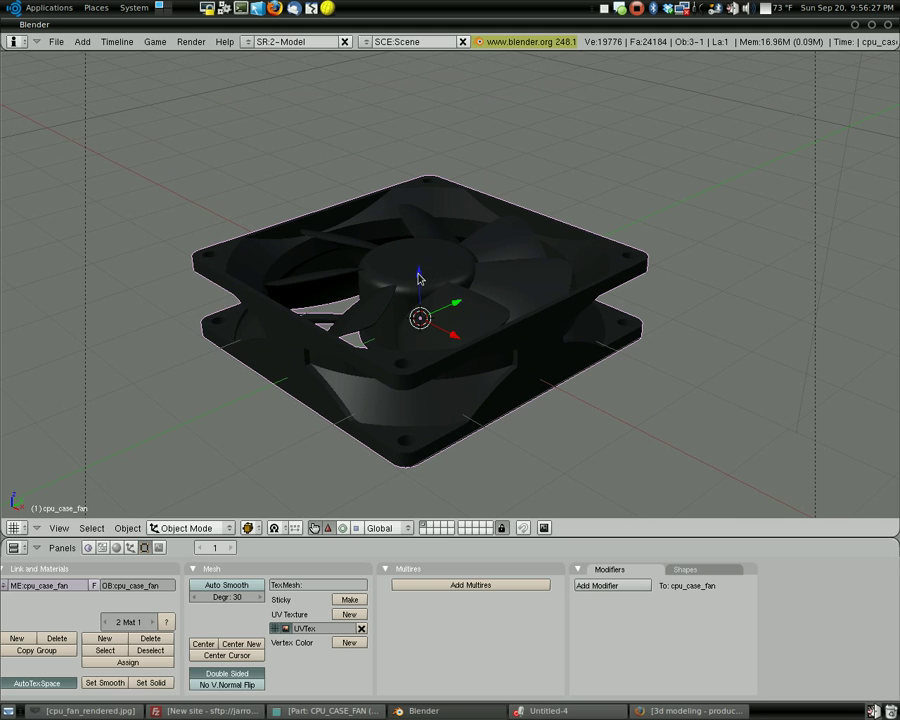
{"action": "left_click_drag", "start_coordinate": [418, 277], "coordinate": [470, 249]}
{"action": "key", "text": "Escape"}
{"action": "left_click_drag", "start_coordinate": [418, 262], "coordinate": [444, 261]}
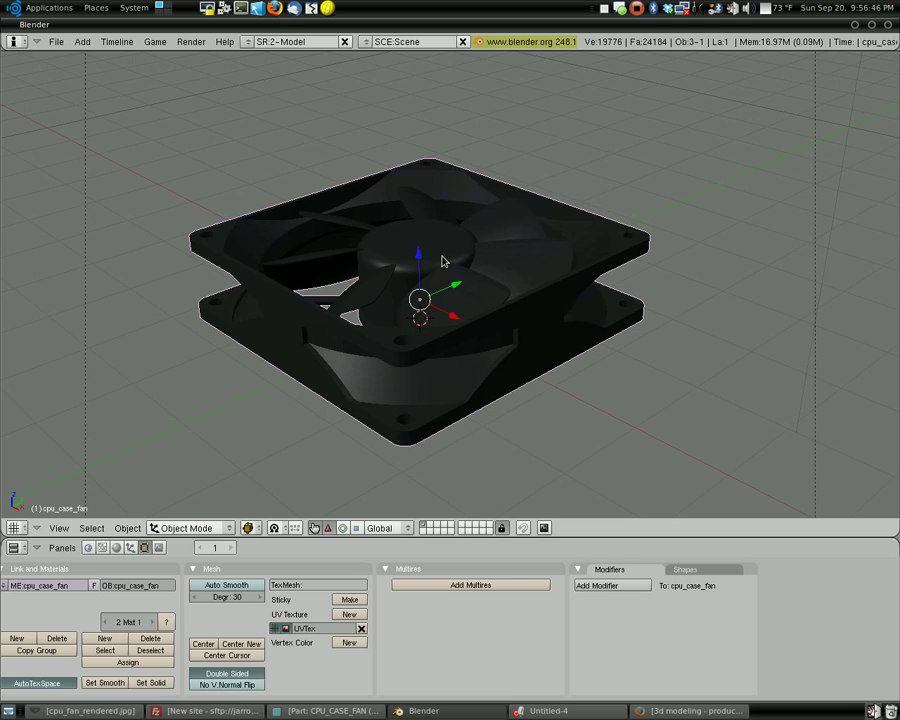
Add a mesh plane and scale it up twice into a large floor beneath the fan.
{"action": "left_click", "coordinate": [80, 42]}
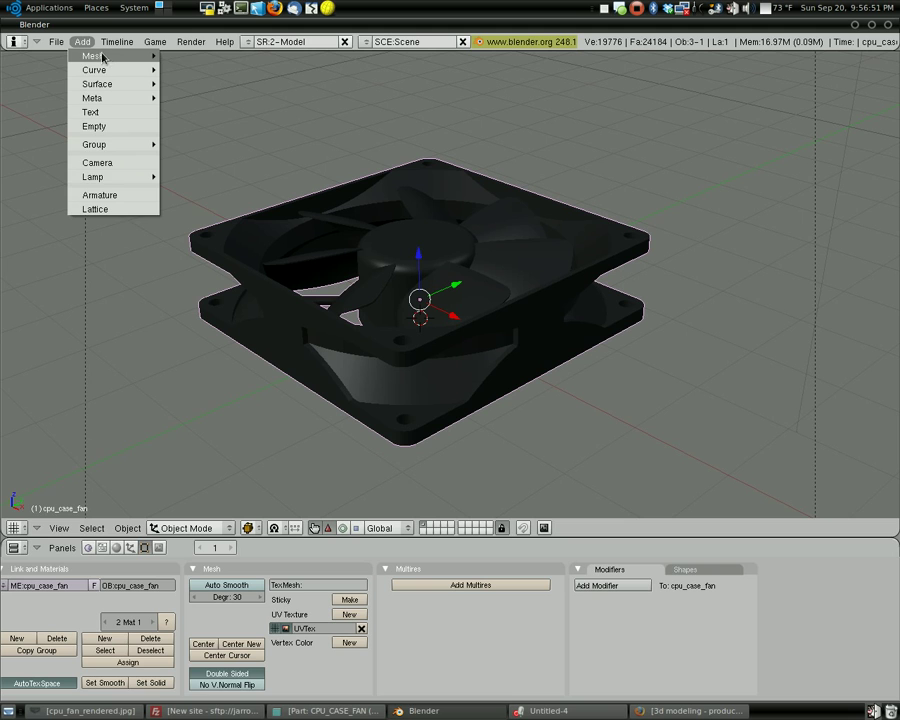
{"action": "mouse_move", "coordinate": [145, 58]}
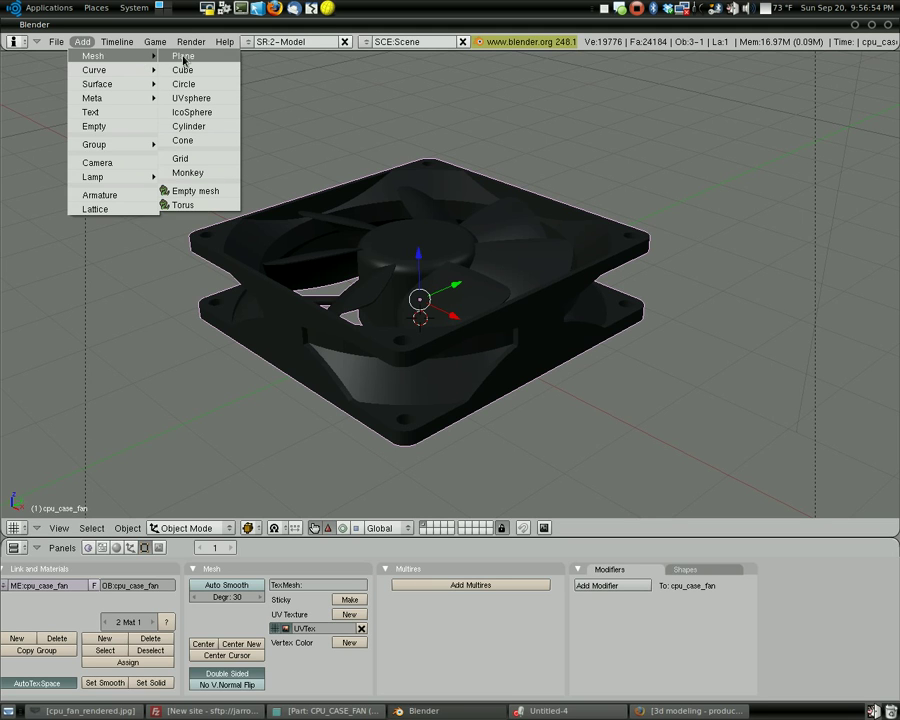
{"action": "left_click", "coordinate": [183, 57]}
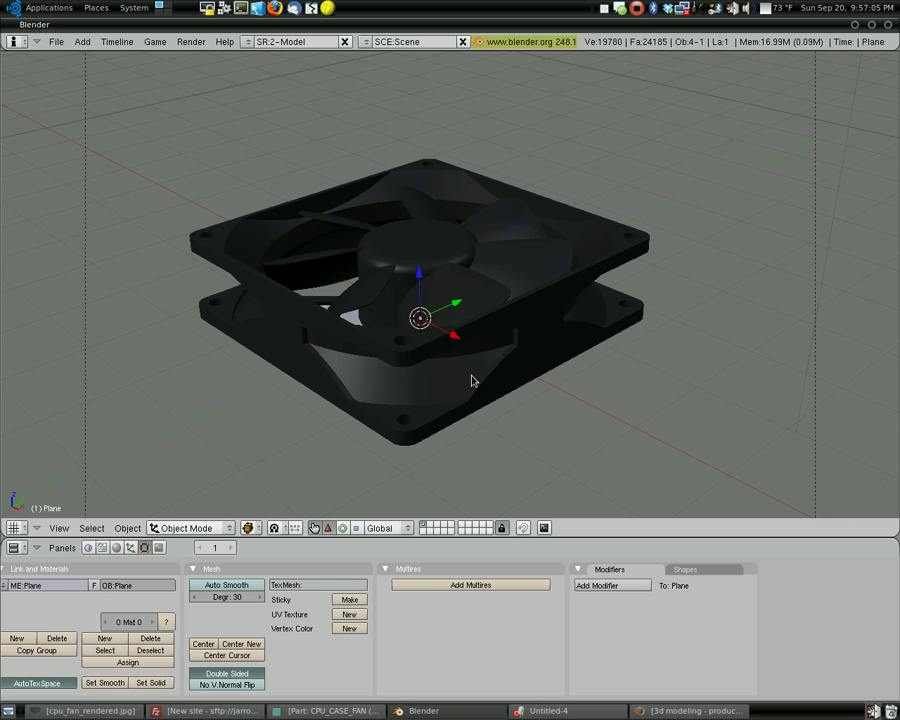
{"action": "key", "text": "s"}
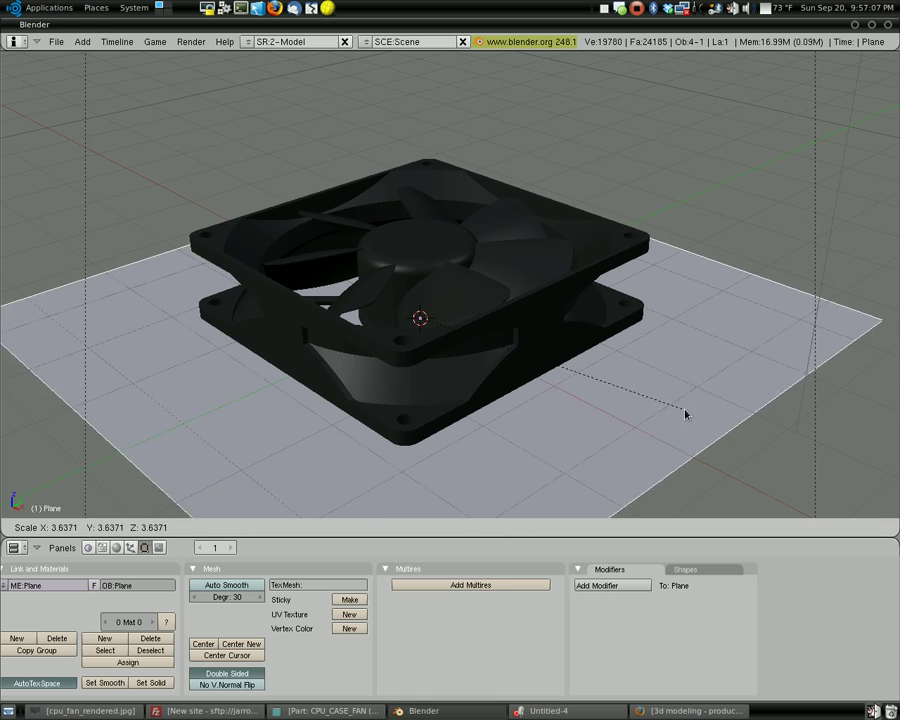
{"action": "left_click", "coordinate": [792, 458]}
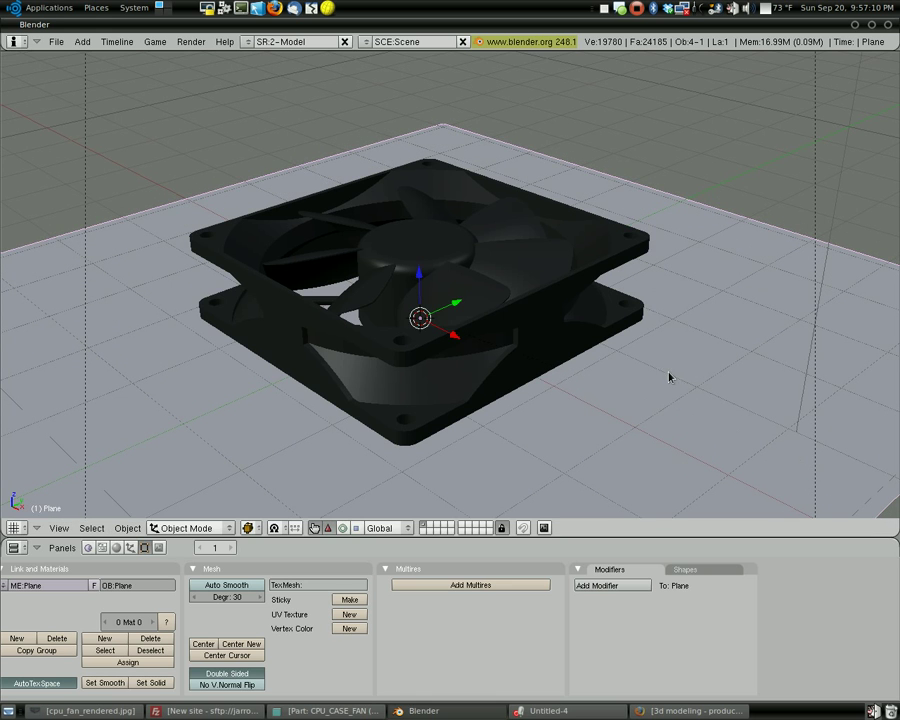
{"action": "key", "text": "KP_0"}
{"action": "key", "text": "s"}
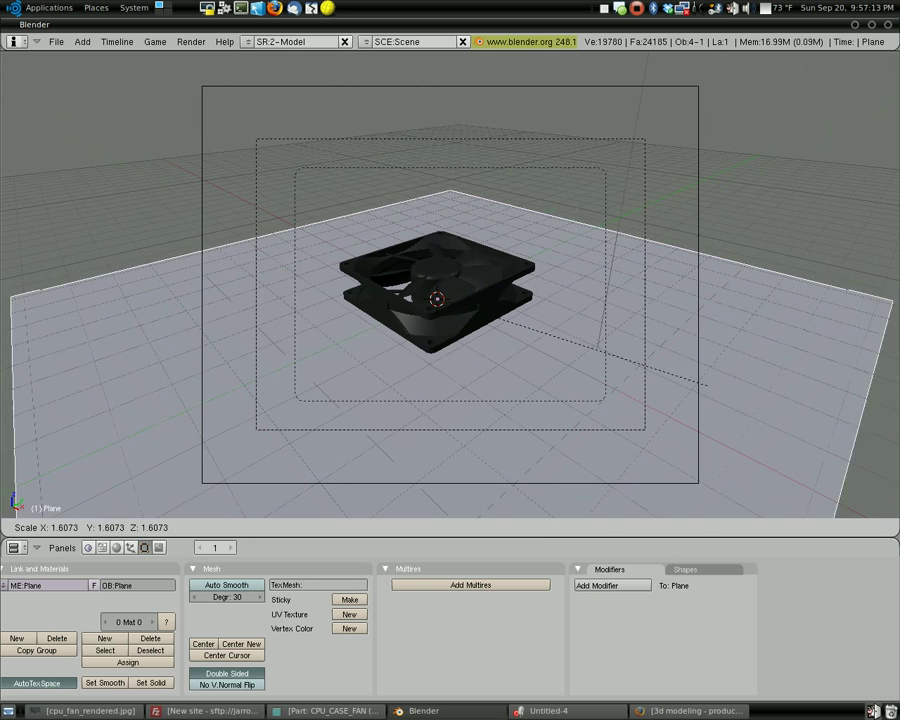
{"action": "left_click", "coordinate": [834, 420]}
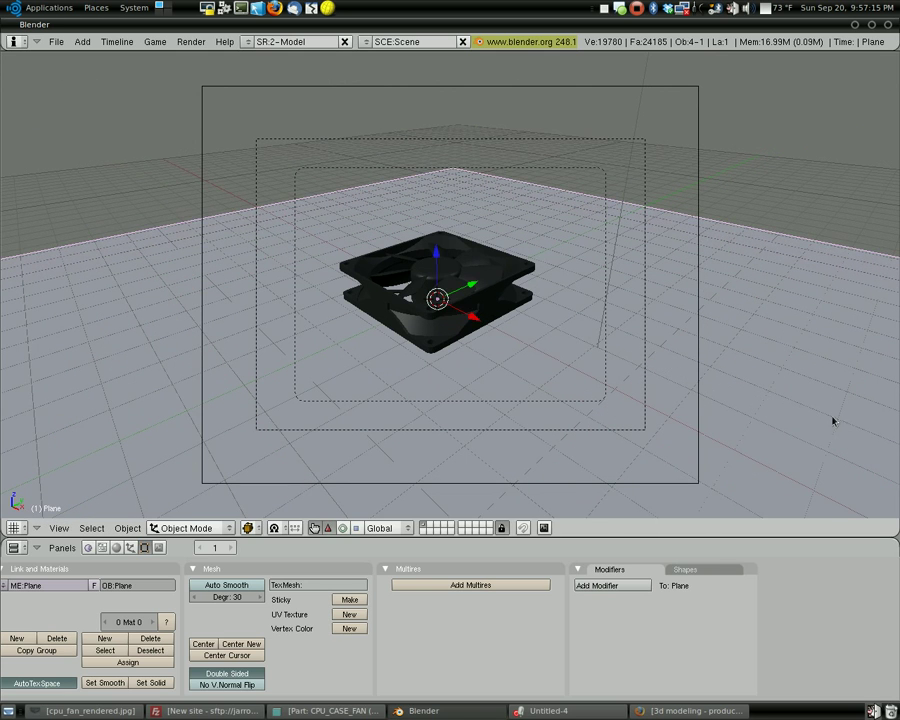
{"action": "scroll", "coordinate": [463, 302], "scroll_direction": "up", "scroll_amount": 3}
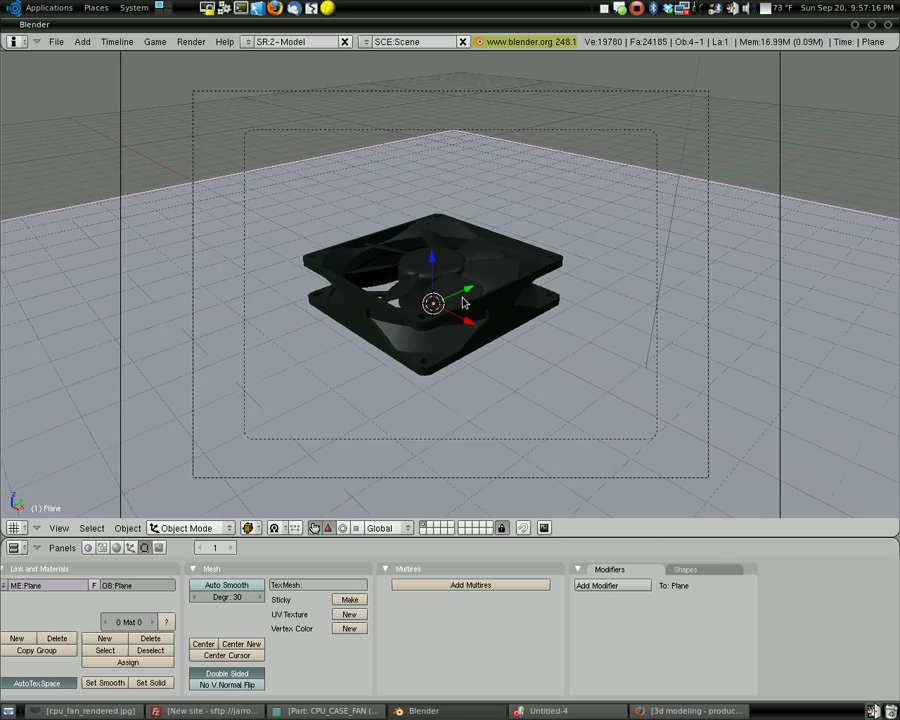
{"action": "scroll", "coordinate": [463, 302], "scroll_direction": "up", "scroll_amount": 1}
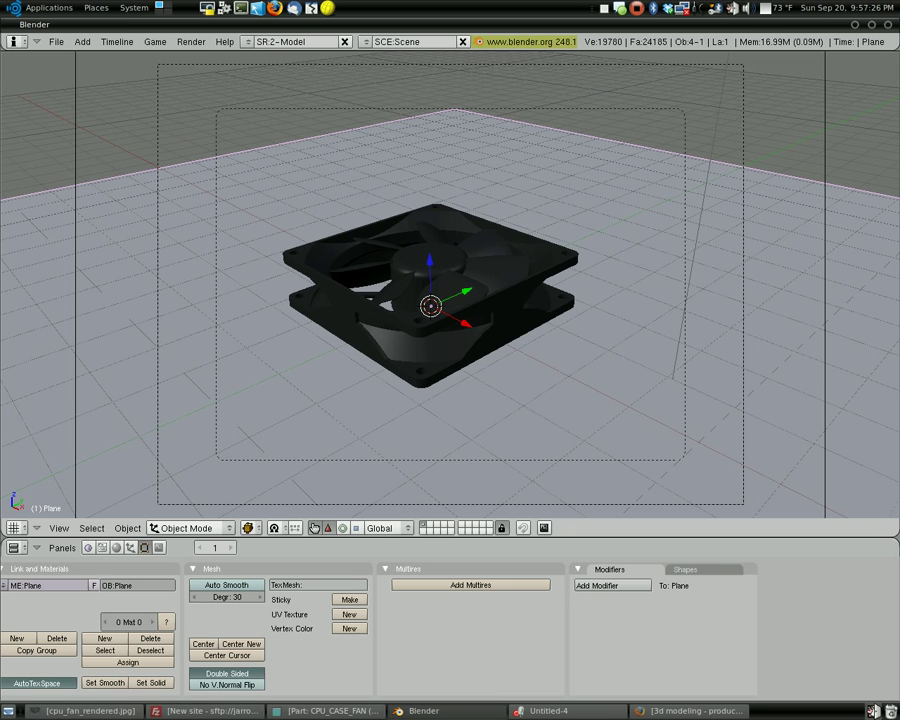
Put the ground plane in Edit Mode and add a new material to it.
{"action": "left_click", "coordinate": [213, 530]}
{"action": "left_click", "coordinate": [181, 500]}
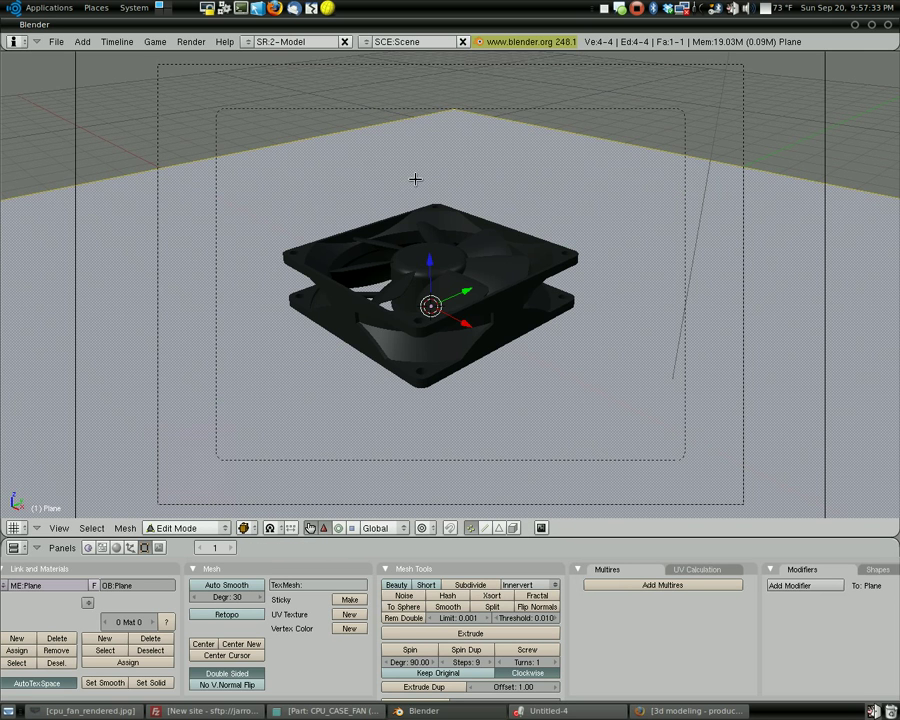
{"action": "left_click", "coordinate": [212, 528]}
{"action": "left_click", "coordinate": [220, 514]}
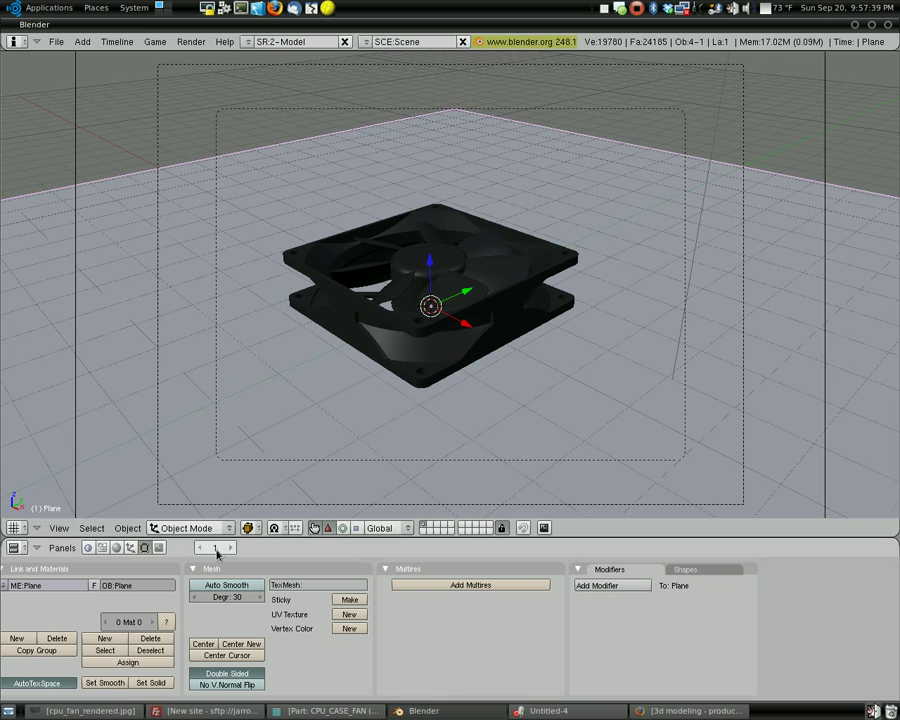
{"action": "left_click", "coordinate": [190, 528]}
{"action": "left_click", "coordinate": [185, 500]}
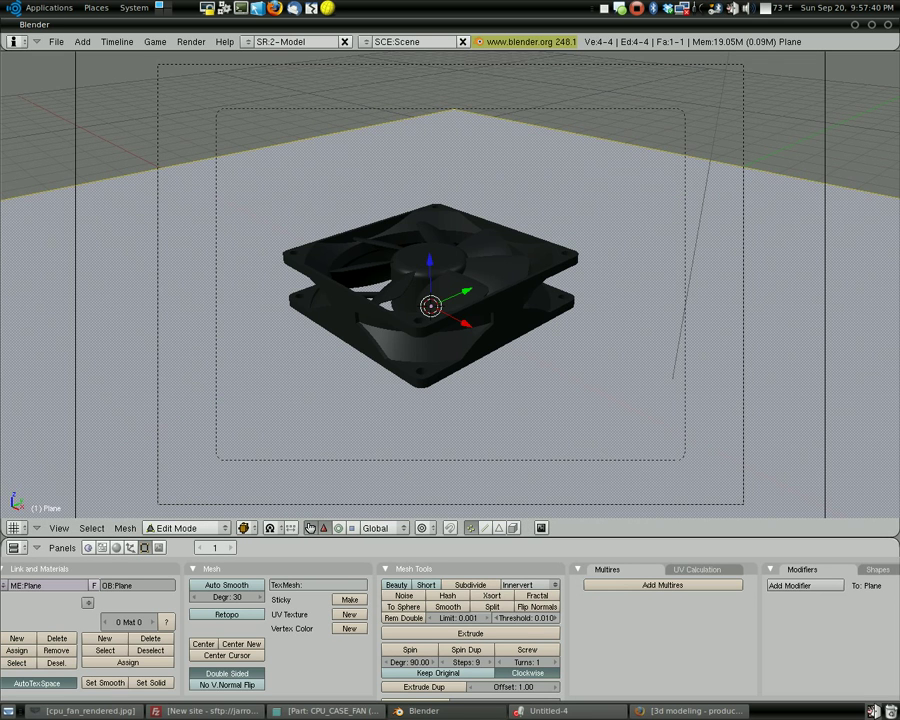
{"action": "left_click", "coordinate": [117, 548]}
{"action": "left_click", "coordinate": [230, 593]}
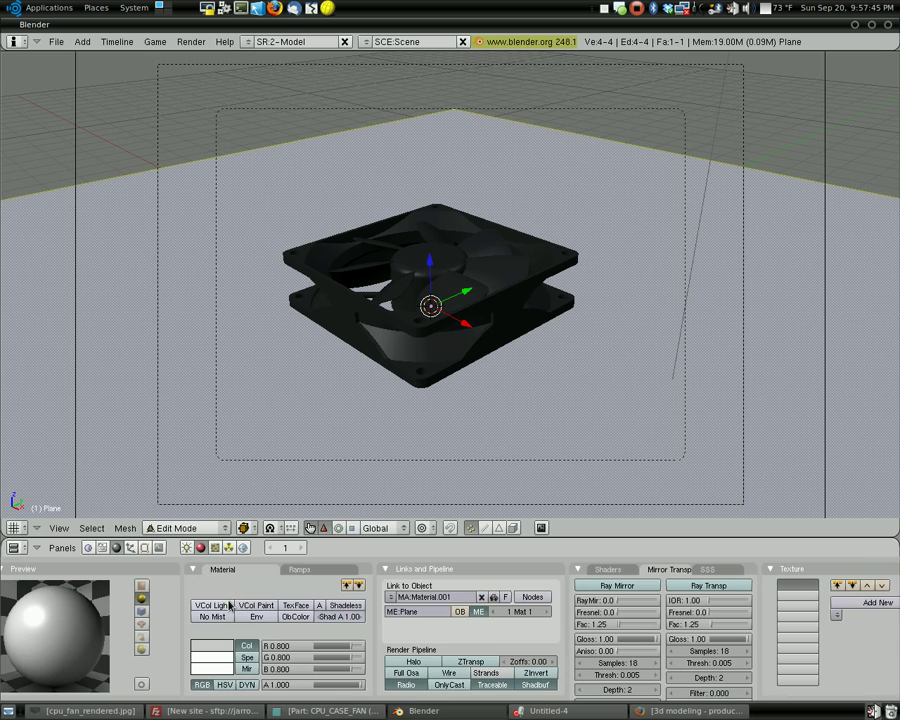
Enable Ray Mirror on the material with reflectivity 0.7 and Fresnel 0.1.
{"action": "left_click", "coordinate": [621, 588]}
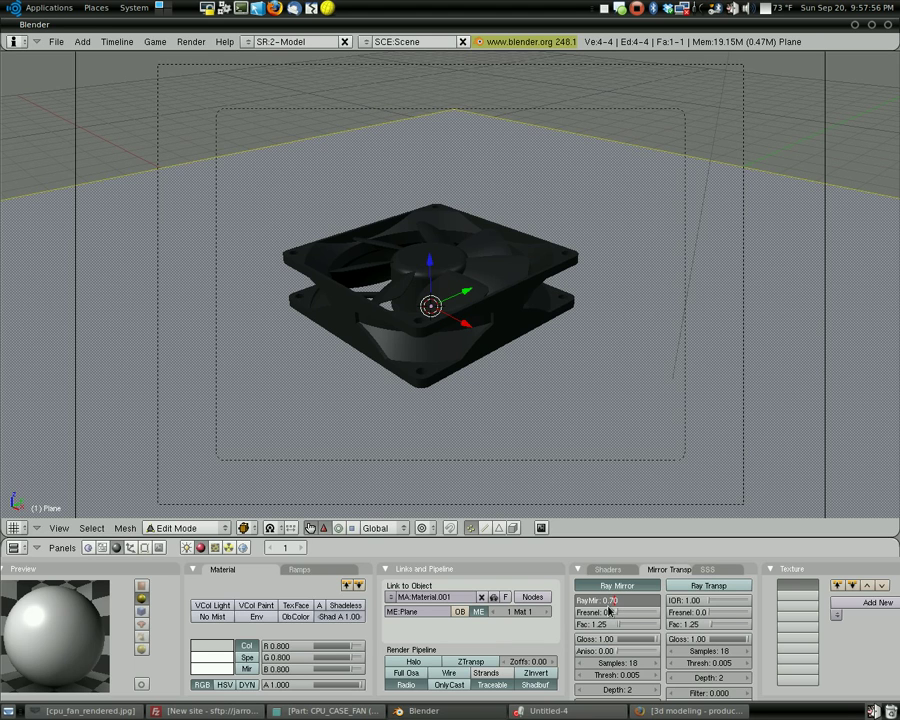
{"action": "key", "text": "Return"}
{"action": "left_click", "coordinate": [615, 613]}
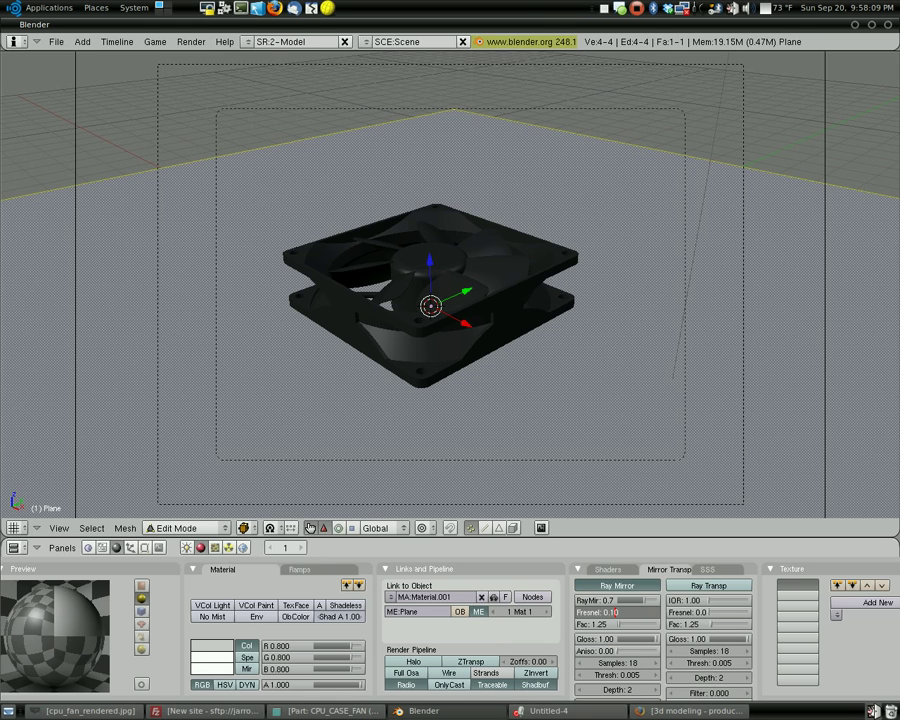
{"action": "key", "text": "Return"}
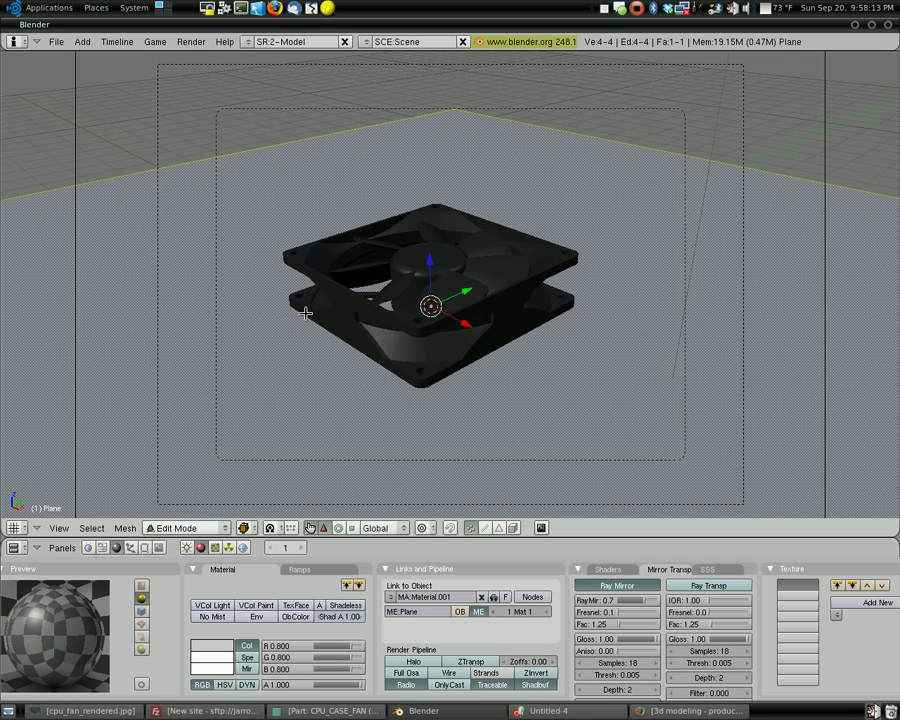
{"action": "scroll", "coordinate": [321, 323], "scroll_direction": "down", "scroll_amount": 3}
{"action": "scroll", "coordinate": [321, 323], "scroll_direction": "down", "scroll_amount": 2}
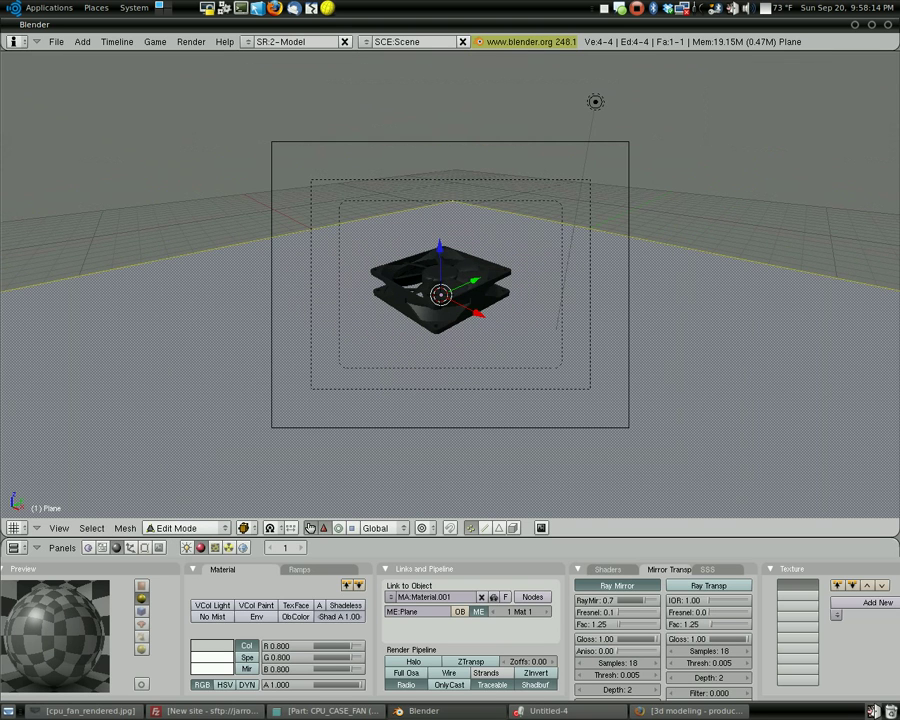
{"action": "scroll", "coordinate": [480, 221], "scroll_direction": "up", "scroll_amount": 4}
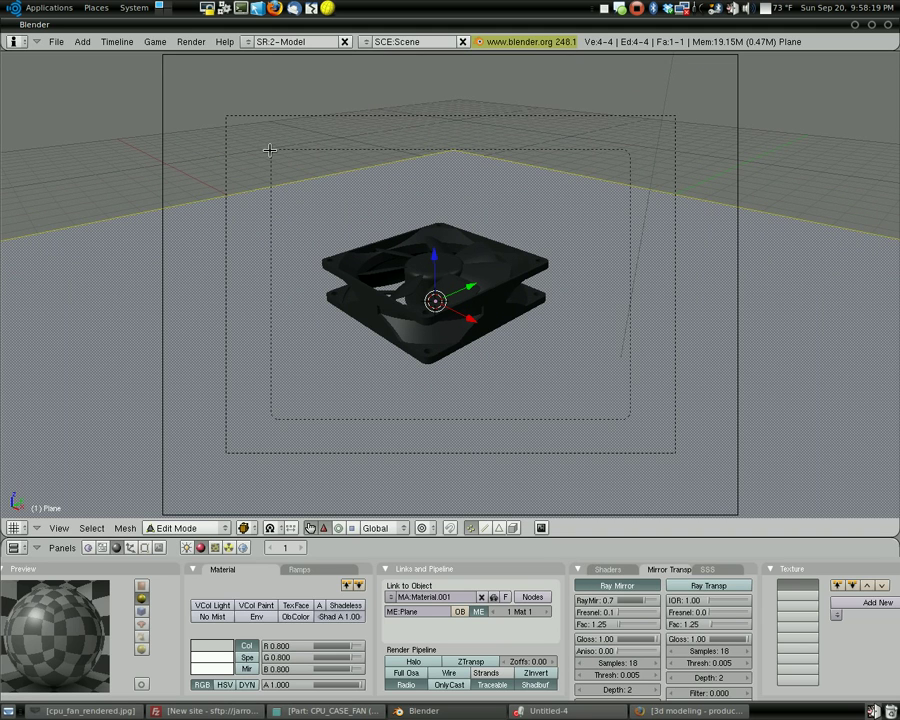
{"action": "scroll", "coordinate": [620, 66], "scroll_direction": "down", "scroll_amount": 2}
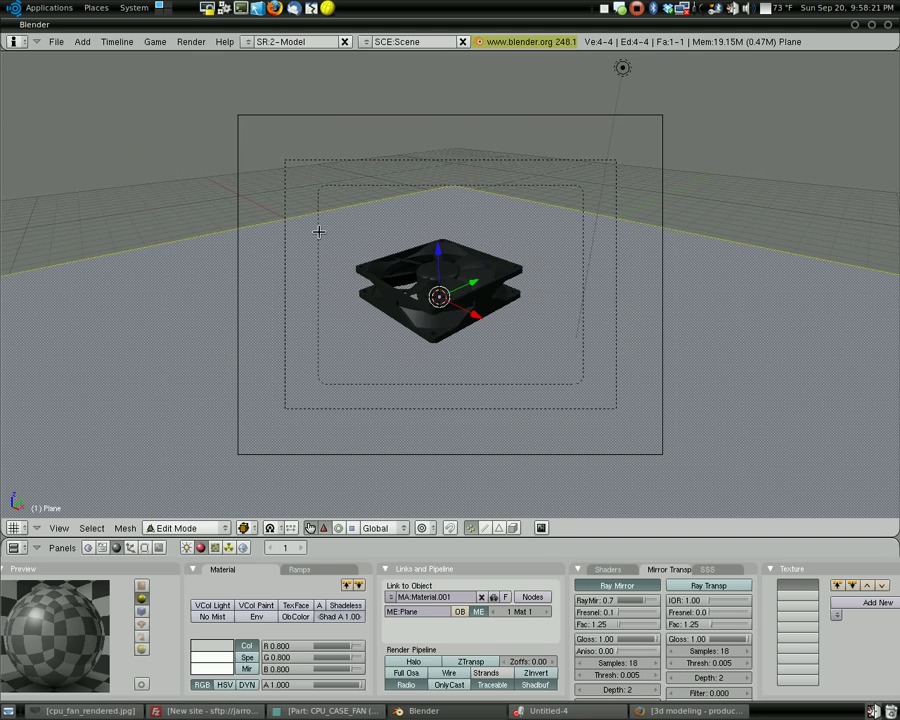
{"action": "scroll", "coordinate": [620, 66], "scroll_direction": "up", "scroll_amount": 1}
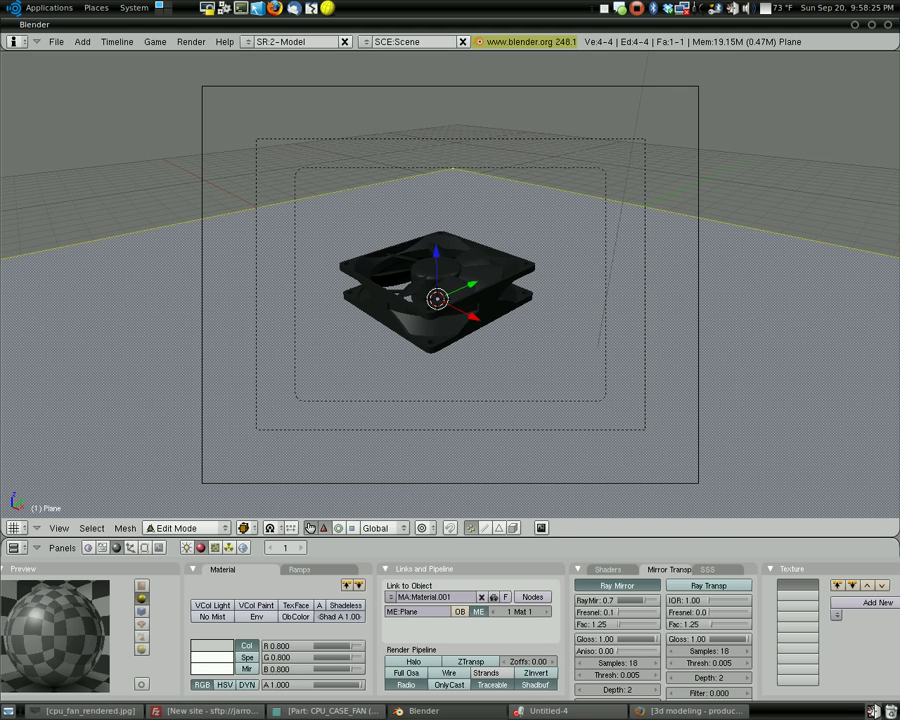
{"action": "scroll", "coordinate": [472, 241], "scroll_direction": "up", "scroll_amount": 3}
{"action": "scroll", "coordinate": [472, 241], "scroll_direction": "down", "scroll_amount": 4}
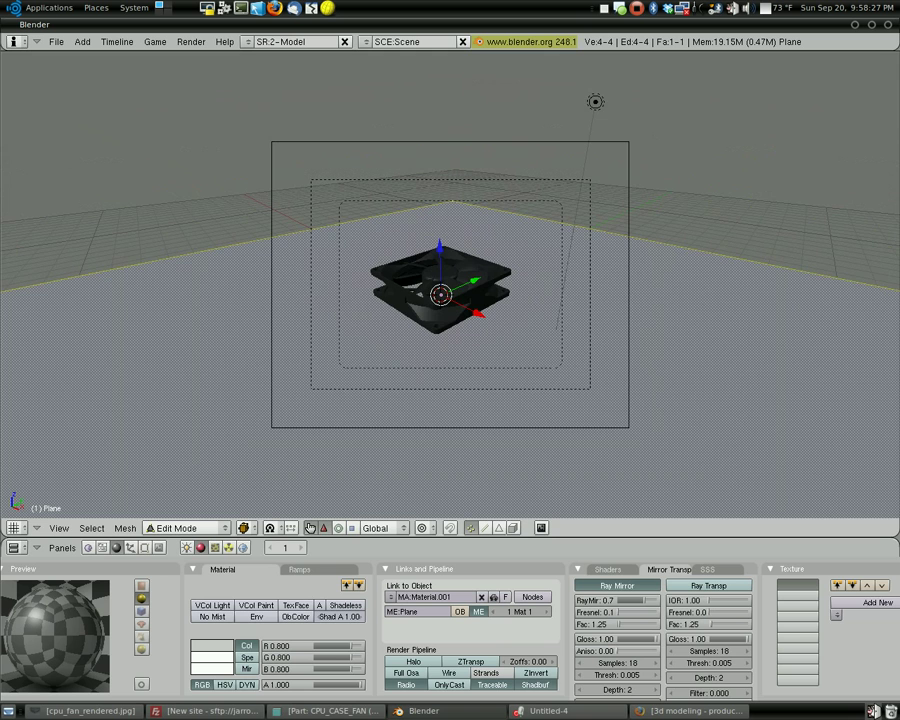
{"action": "scroll", "coordinate": [450, 284], "scroll_direction": "up", "scroll_amount": 4}
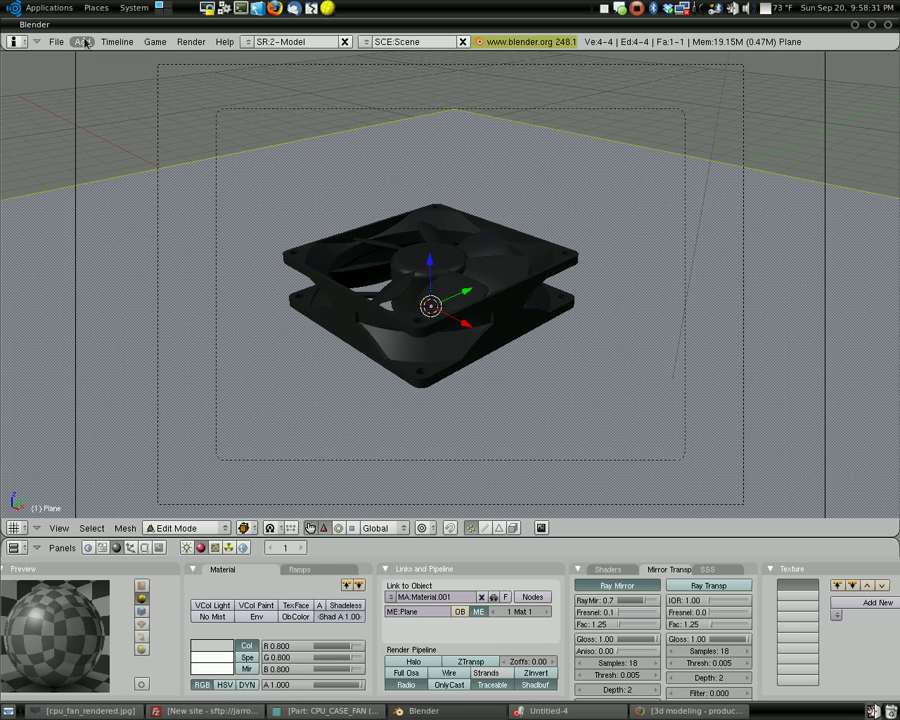
Return to Object Mode and add a new cube to the scene.
{"action": "left_click", "coordinate": [224, 536]}
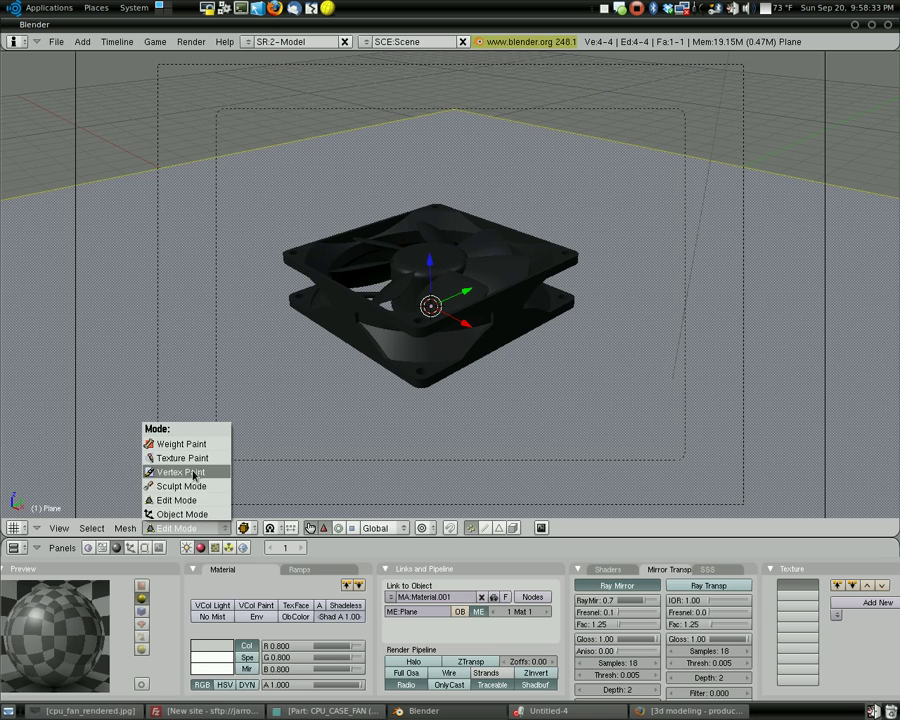
{"action": "left_click", "coordinate": [188, 514]}
{"action": "left_click", "coordinate": [82, 41]}
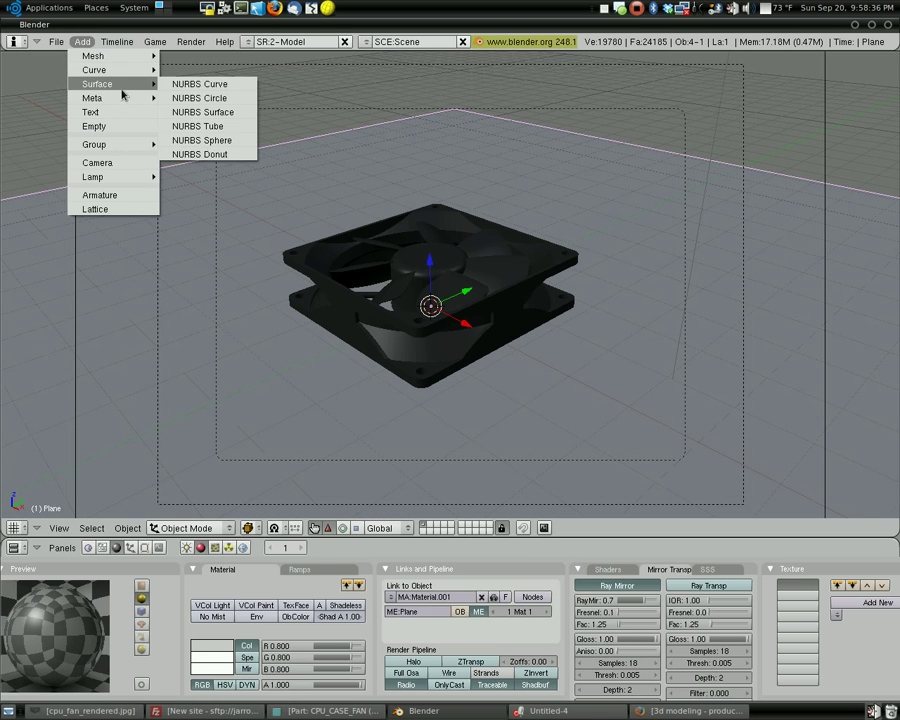
{"action": "mouse_move", "coordinate": [121, 61]}
{"action": "left_click", "coordinate": [186, 71]}
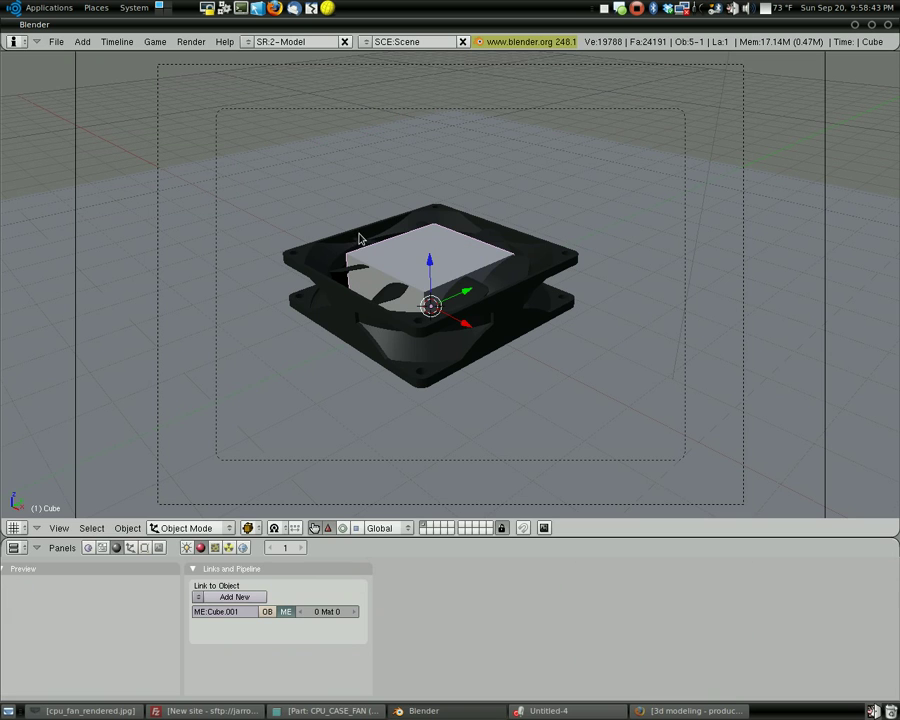
Scale the cube by about -3.05 so it surrounds the fan.
{"action": "key", "text": "s"}
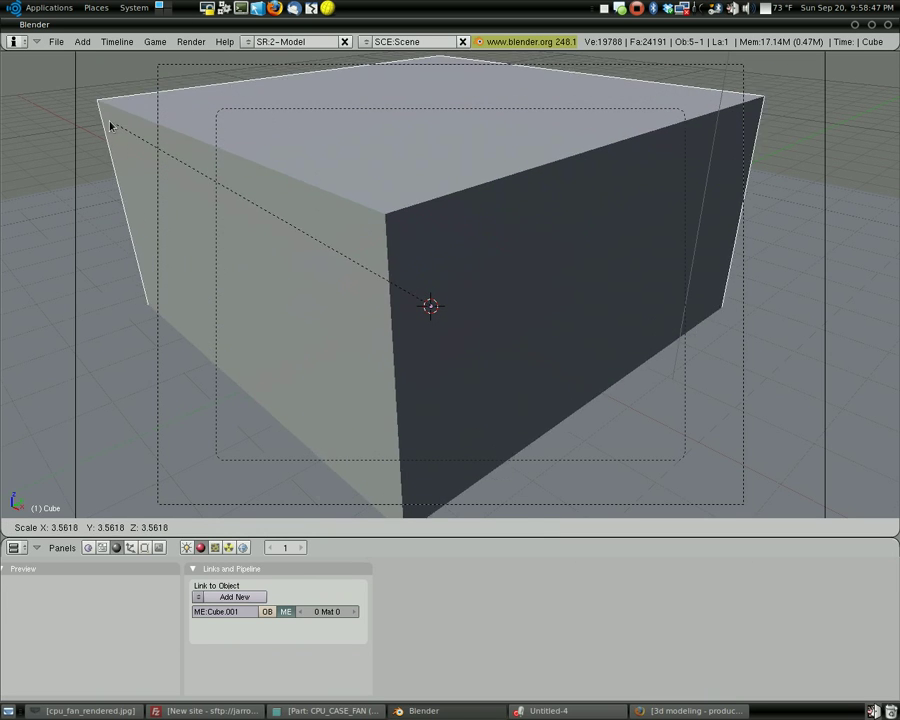
{"action": "left_click", "coordinate": [44, 101]}
{"action": "key", "text": "s"}
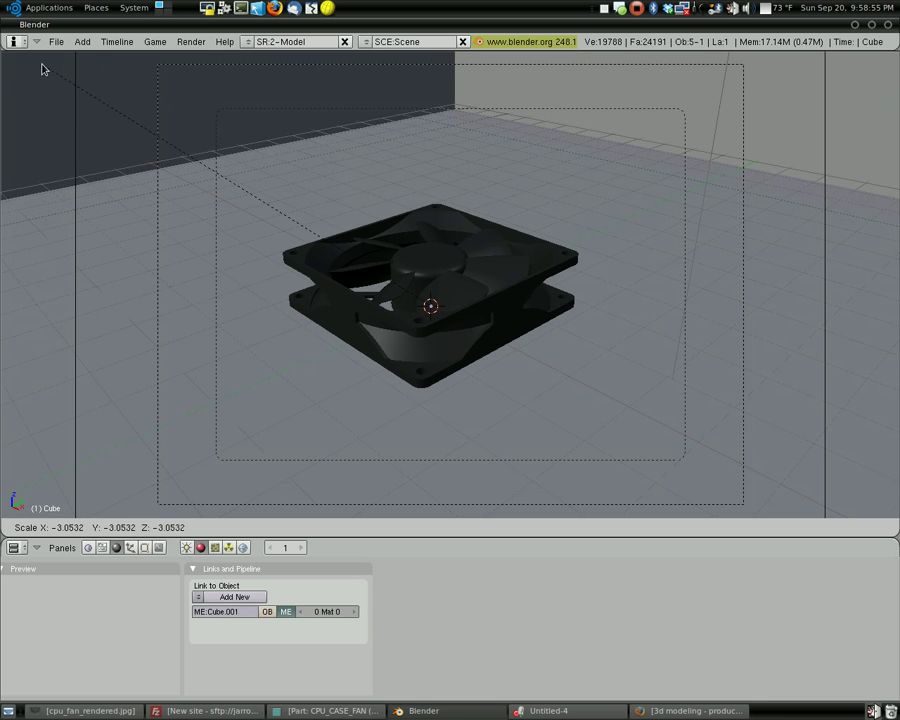
{"action": "left_click", "coordinate": [67, 89]}
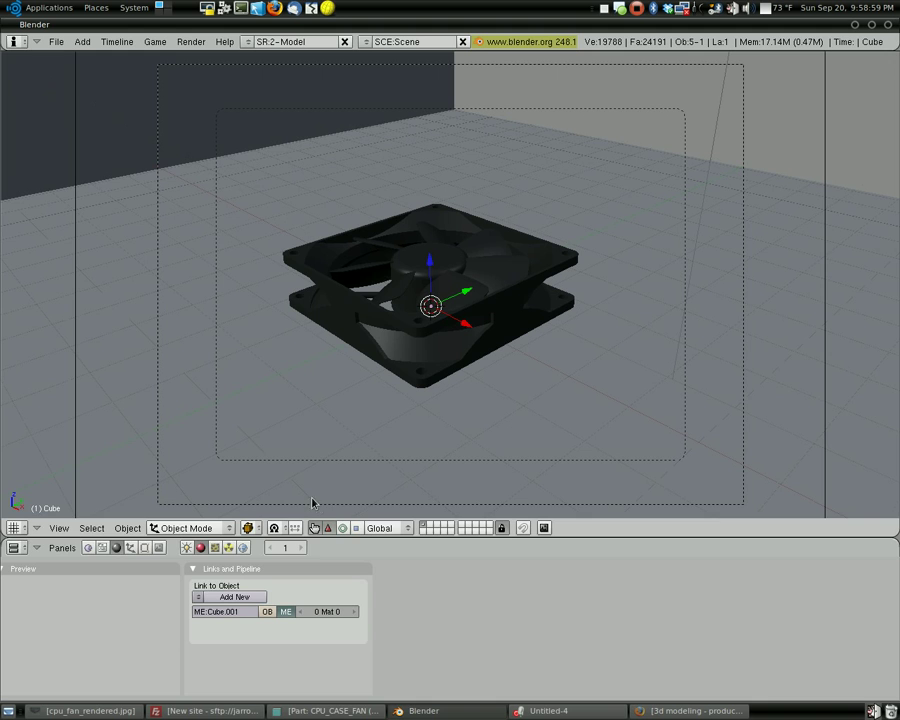
Add a new black (000000) material to the box with mirror reflectivity 0.1.
{"action": "left_click", "coordinate": [260, 598]}
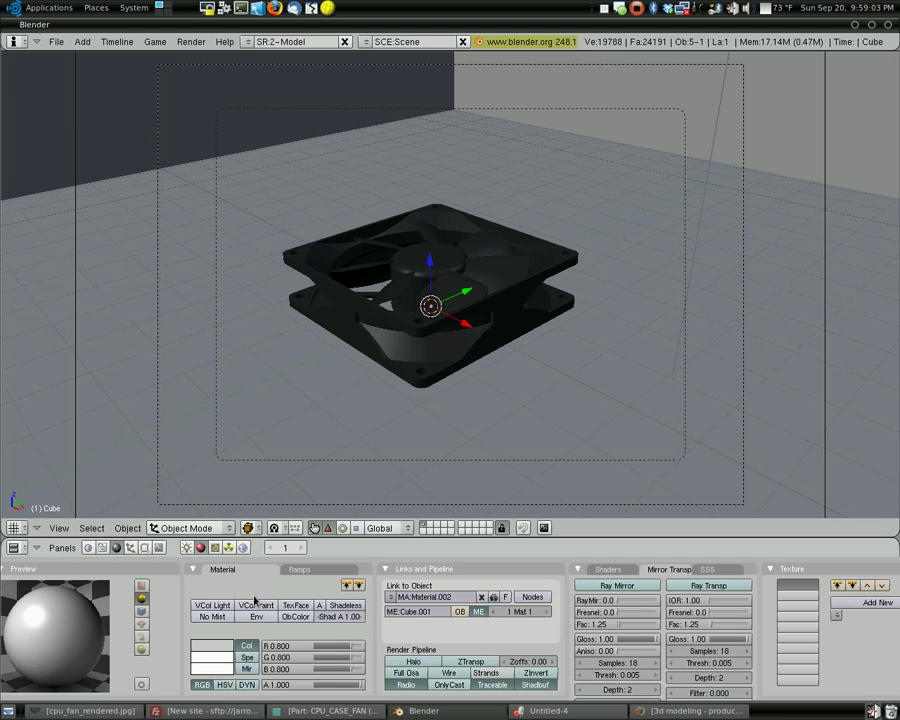
{"action": "left_click", "coordinate": [193, 527]}
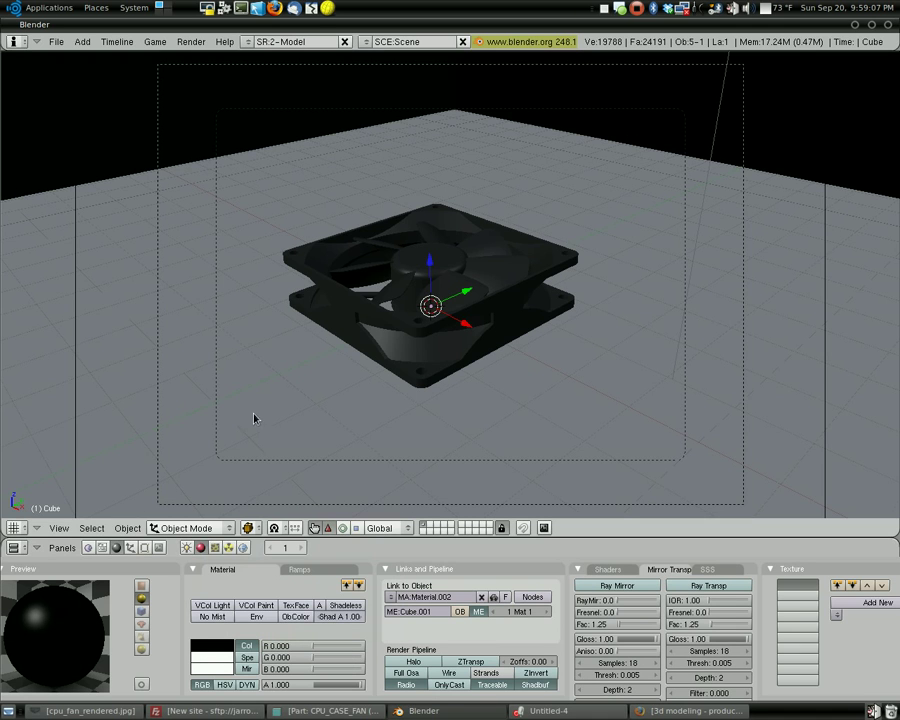
{"action": "left_click", "coordinate": [615, 602]}
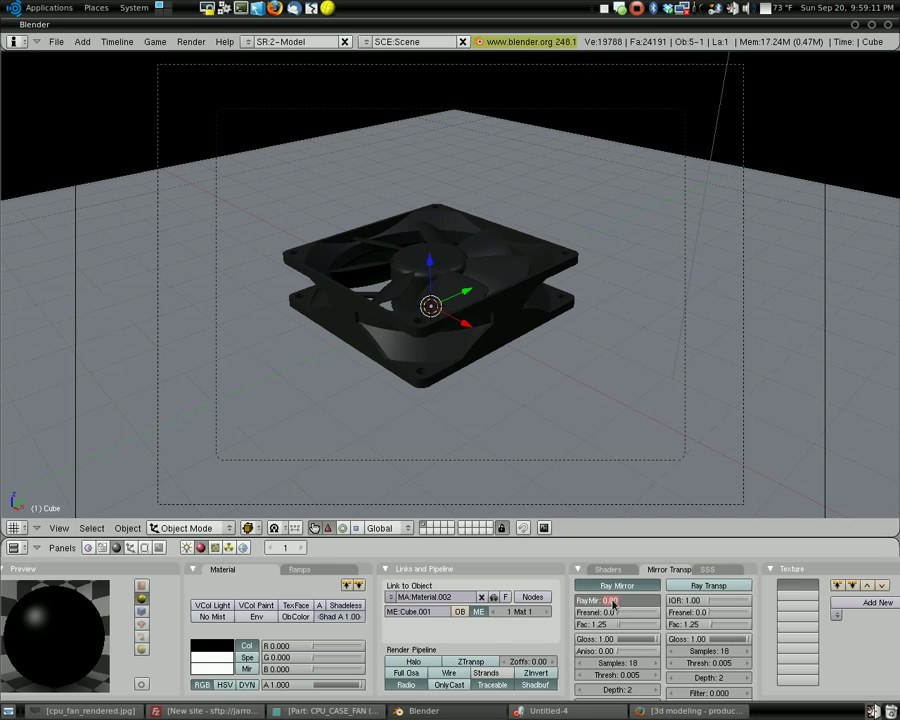
{"action": "left_click", "coordinate": [633, 603]}
{"action": "key", "text": "Return"}
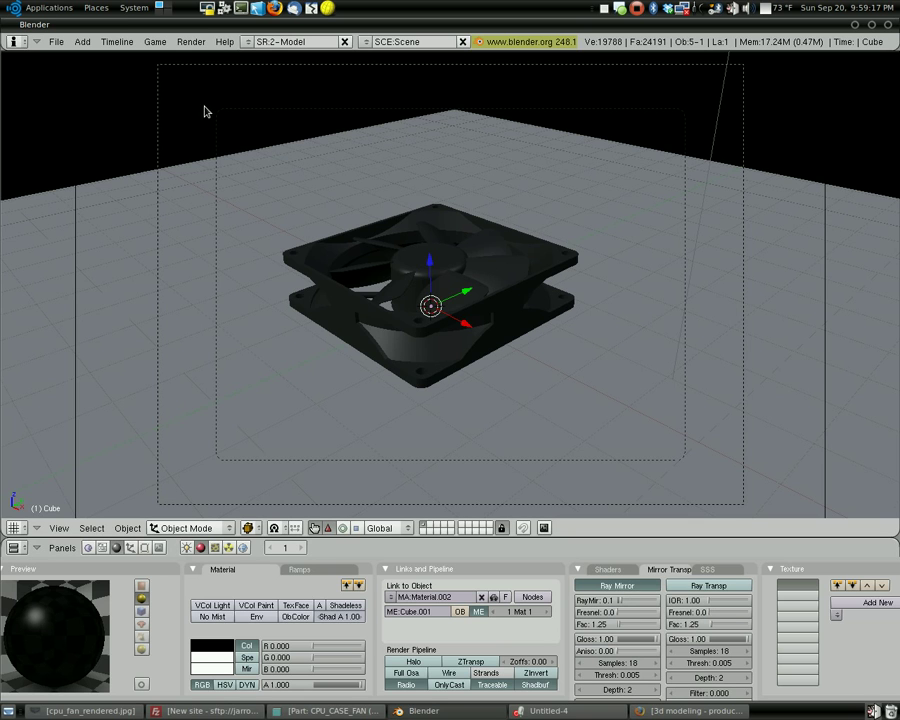
{"action": "scroll", "coordinate": [475, 313], "scroll_direction": "down", "scroll_amount": 4}
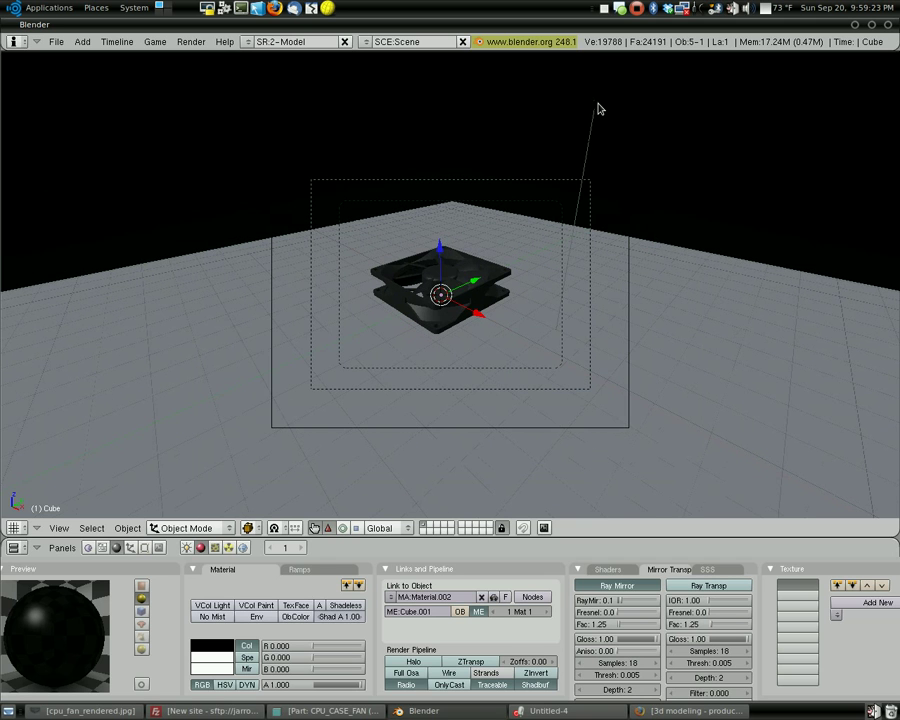
Select the spotlight and shift it along X until it sits centred above the fan.
{"action": "scroll", "coordinate": [599, 111], "scroll_direction": "up", "scroll_amount": 2}
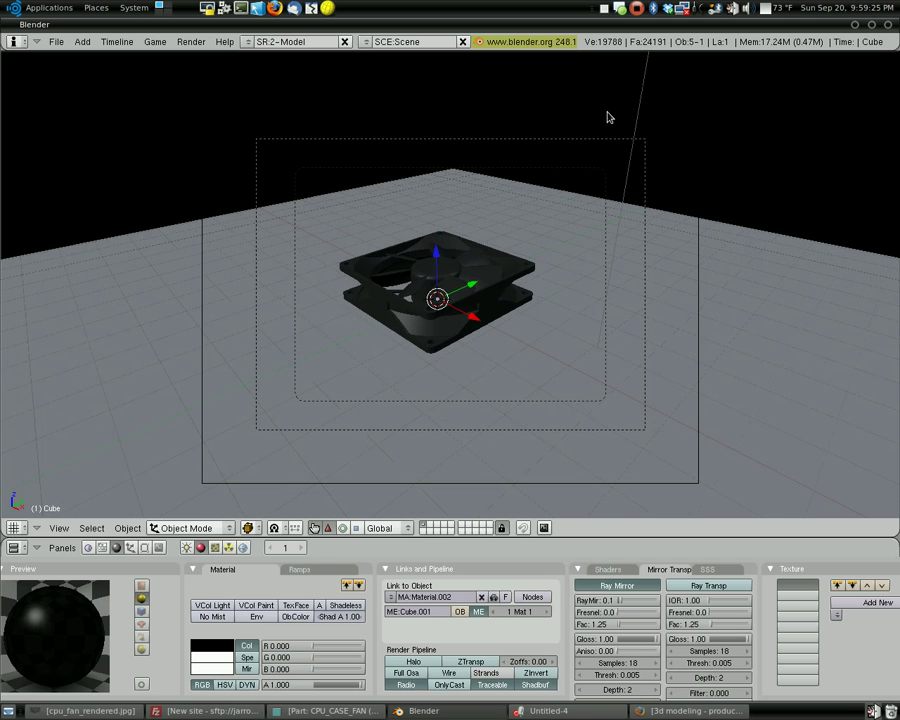
{"action": "scroll", "coordinate": [607, 117], "scroll_direction": "down", "scroll_amount": 2}
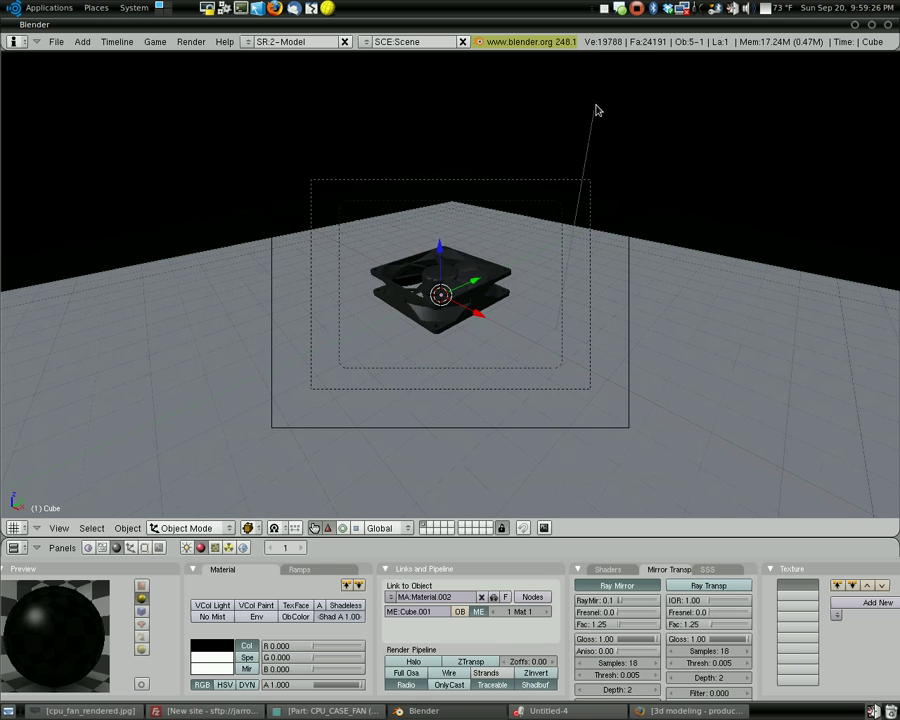
{"action": "right_click", "coordinate": [596, 106]}
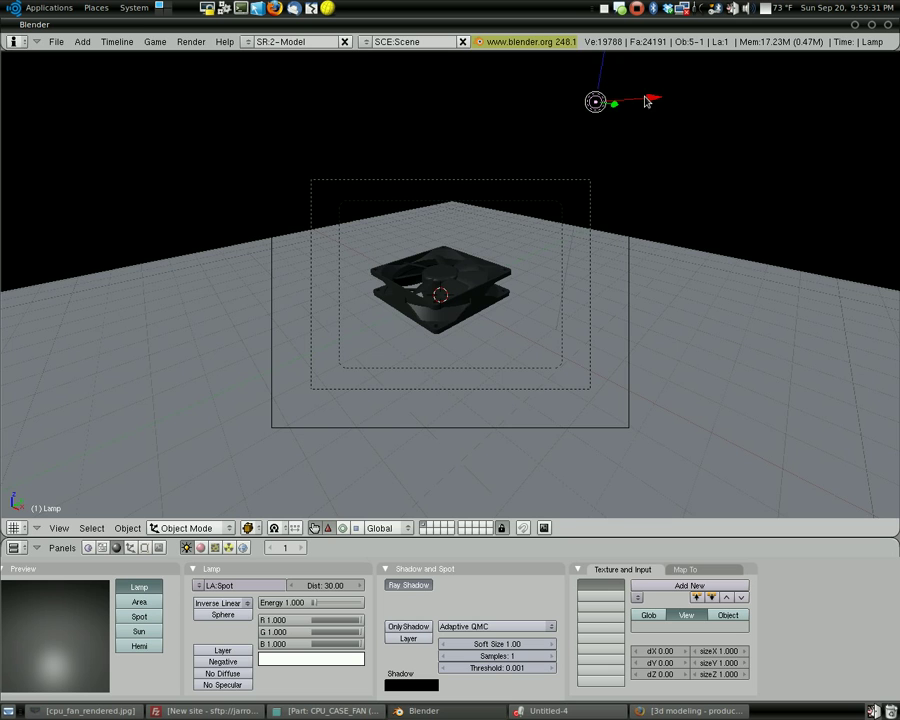
{"action": "scroll", "coordinate": [522, 231], "scroll_direction": "down", "scroll_amount": 1}
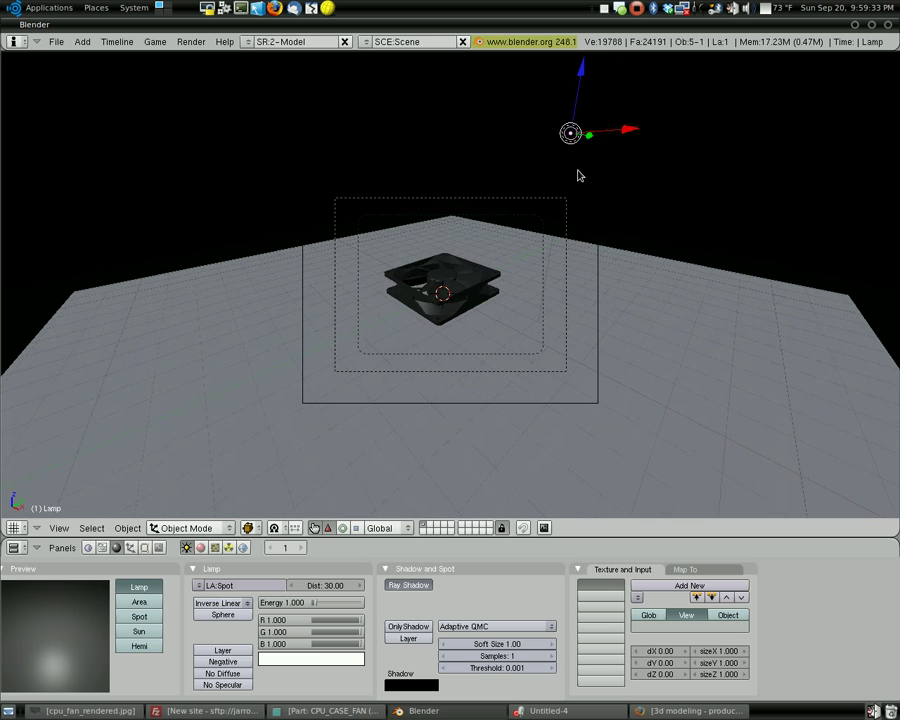
{"action": "key", "text": "g"}
{"action": "key", "text": "x"}
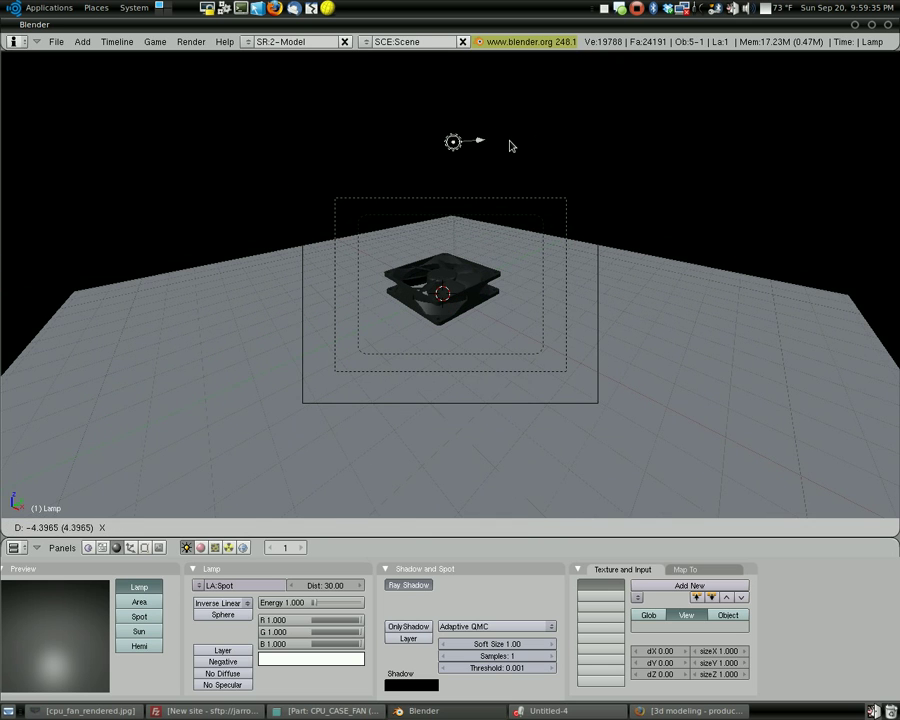
{"action": "left_click", "coordinate": [506, 145]}
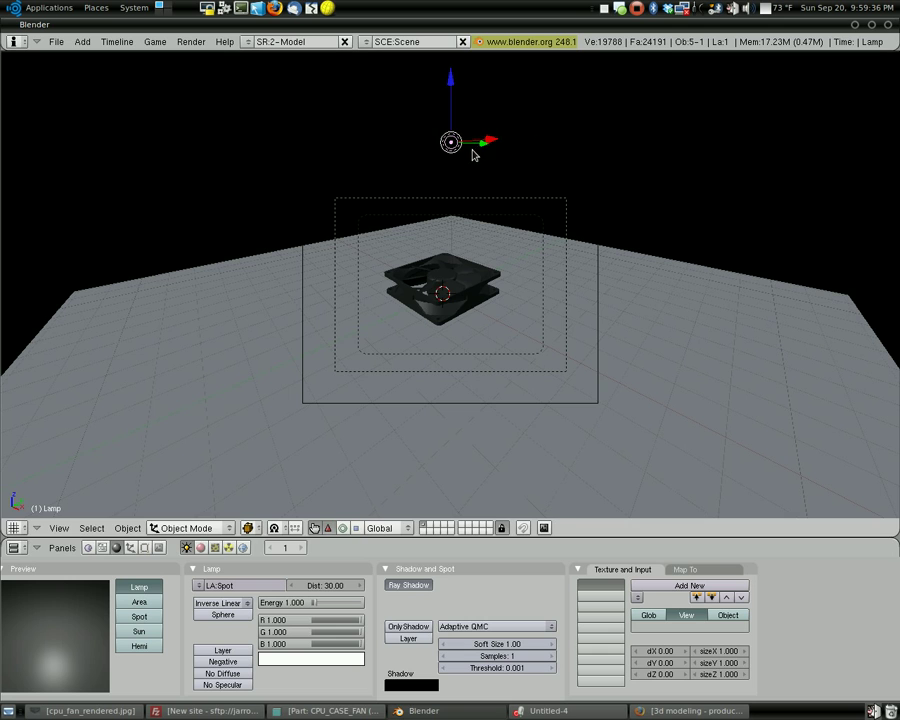
{"action": "key", "text": "g"}
{"action": "key", "text": "x"}
{"action": "left_click", "coordinate": [520, 145]}
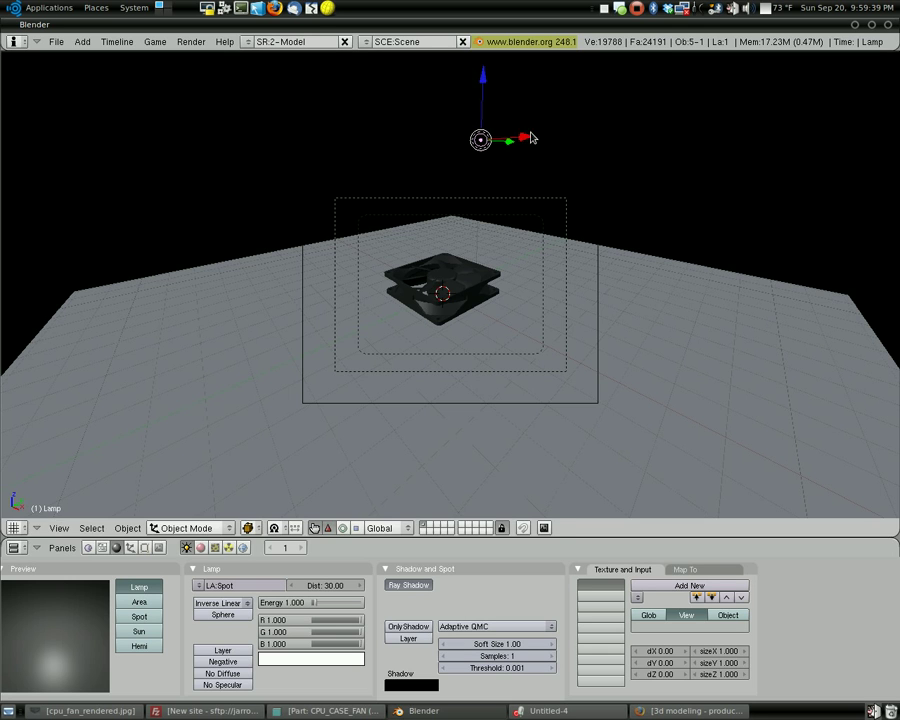
{"action": "key", "text": "g"}
{"action": "key", "text": "x"}
{"action": "left_click", "coordinate": [520, 139]}
{"action": "key", "text": "g"}
{"action": "key", "text": "x"}
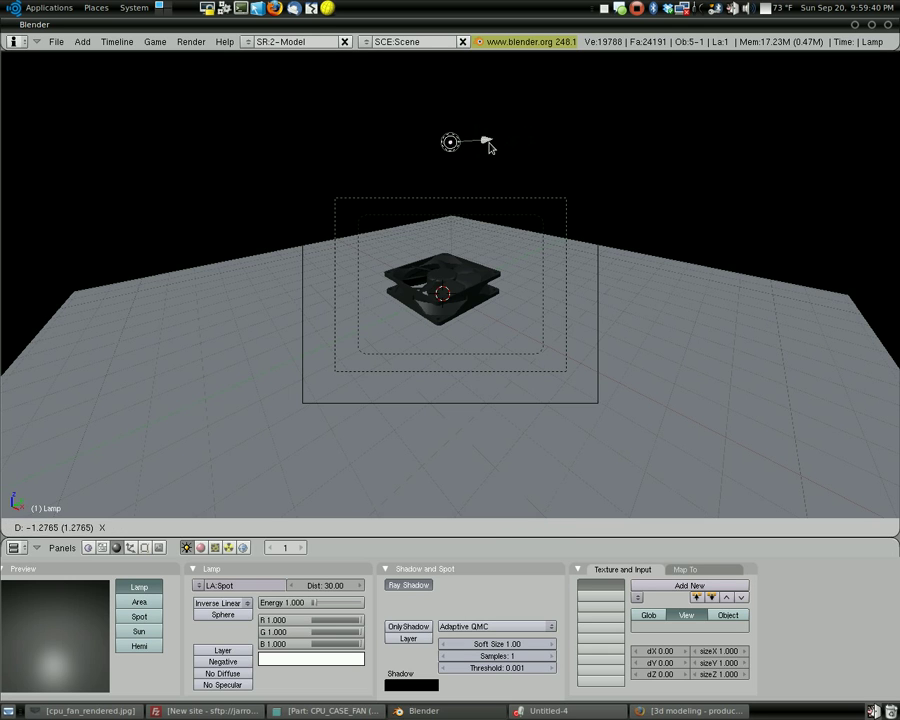
{"action": "left_click", "coordinate": [487, 147]}
{"action": "key", "text": "g"}
{"action": "key", "text": "x"}
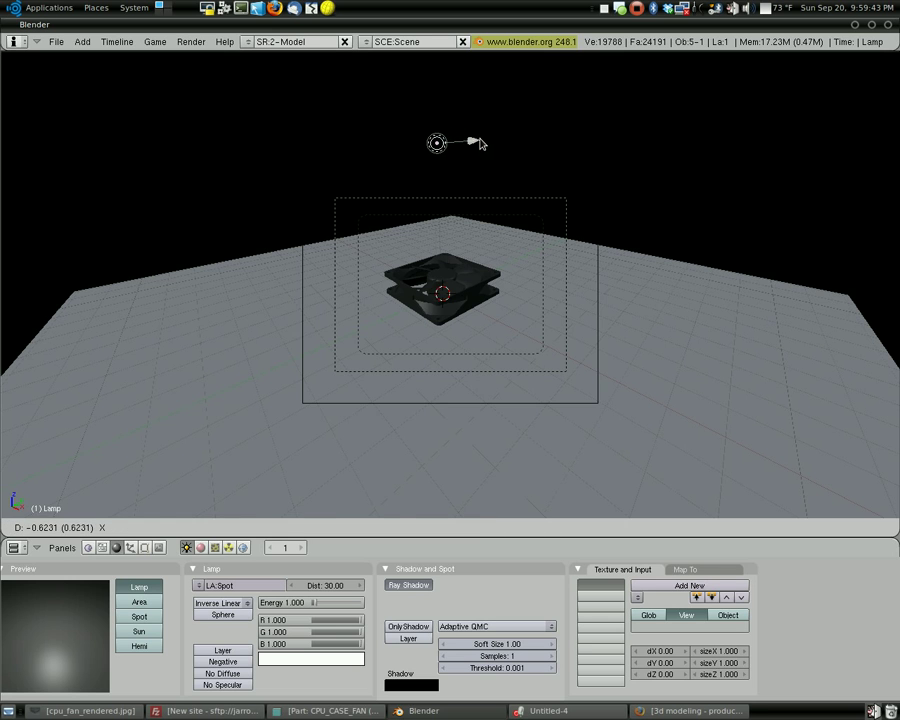
{"action": "left_click", "coordinate": [480, 144]}
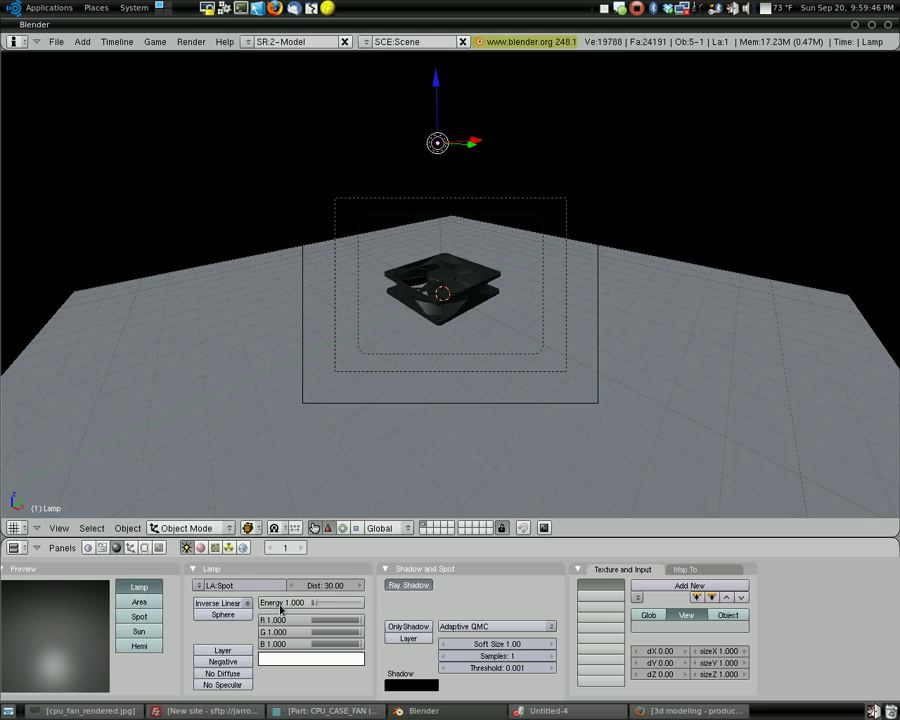
Raise the spotlight's energy to about 2.07.
{"action": "left_click_drag", "start_coordinate": [315, 607], "coordinate": [319, 607]}
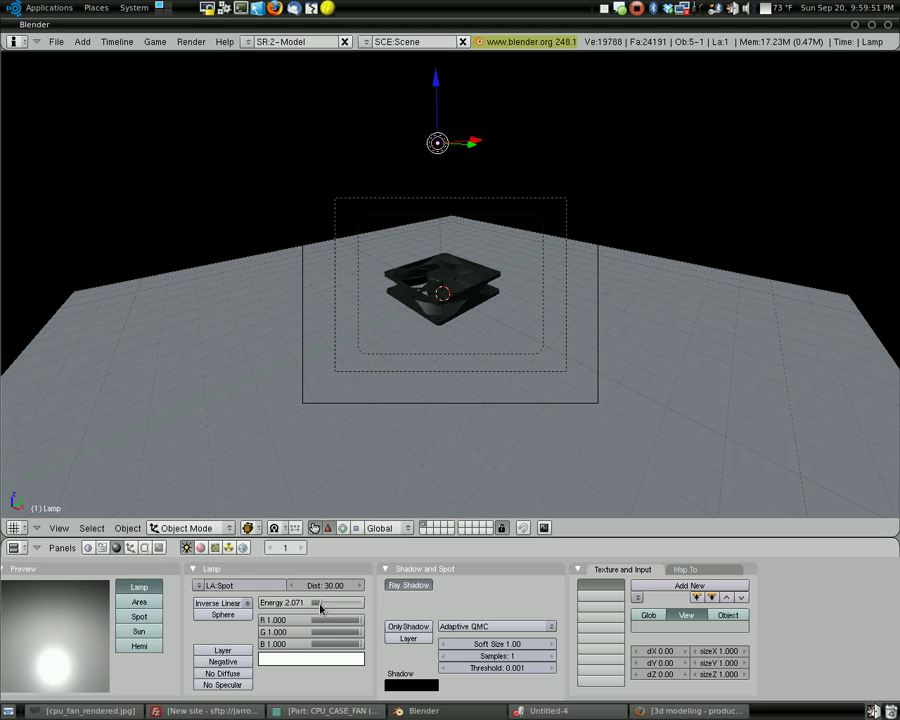
{"action": "scroll", "coordinate": [522, 209], "scroll_direction": "up", "scroll_amount": 2}
{"action": "scroll", "coordinate": [522, 209], "scroll_direction": "up", "scroll_amount": 2}
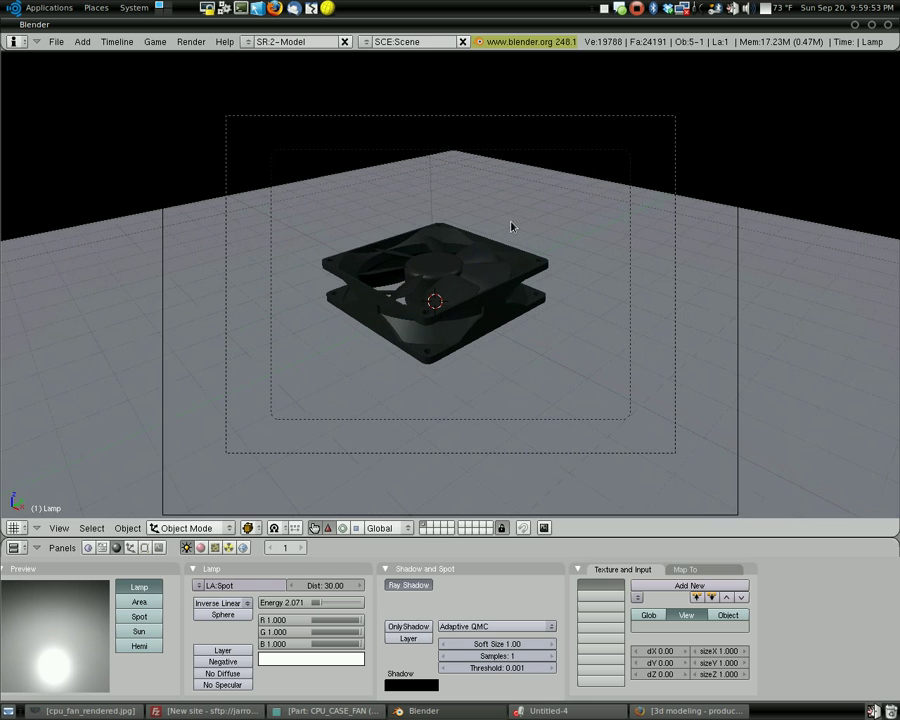
Render the current frame, then bring cpu_fan_rendered.jpg to the front in the image viewer.
{"action": "left_click", "coordinate": [192, 43]}
{"action": "left_click", "coordinate": [198, 56]}
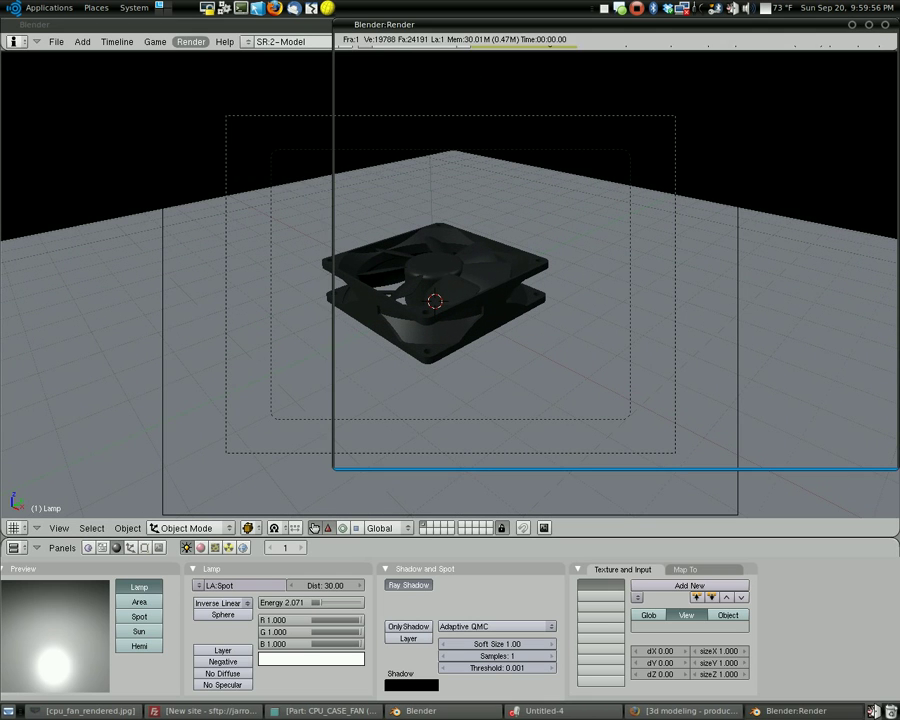
{"action": "left_click_drag", "start_coordinate": [708, 24], "coordinate": [640, 34]}
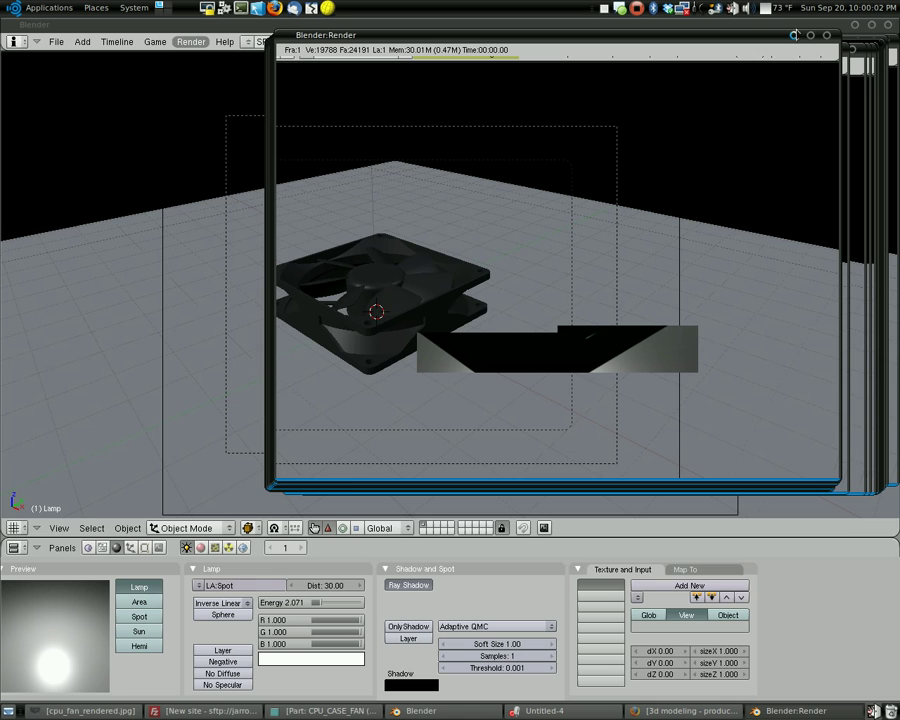
{"action": "left_click", "coordinate": [794, 35]}
{"action": "left_click", "coordinate": [128, 712]}
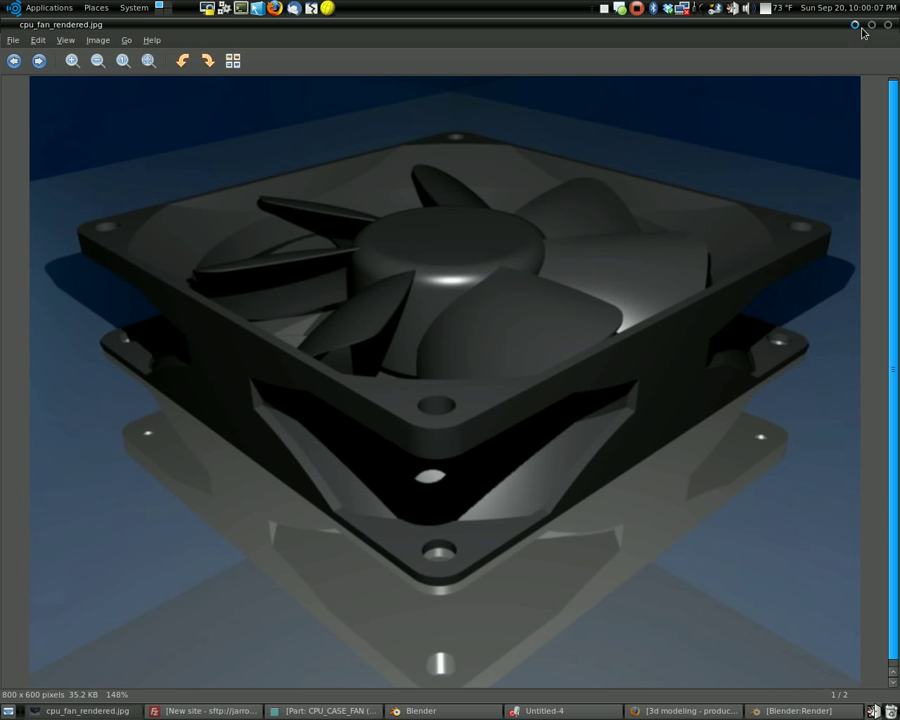
Minimize the image viewer and Blender windows, then stop the screen recording.
{"action": "double_click", "coordinate": [605, 19]}
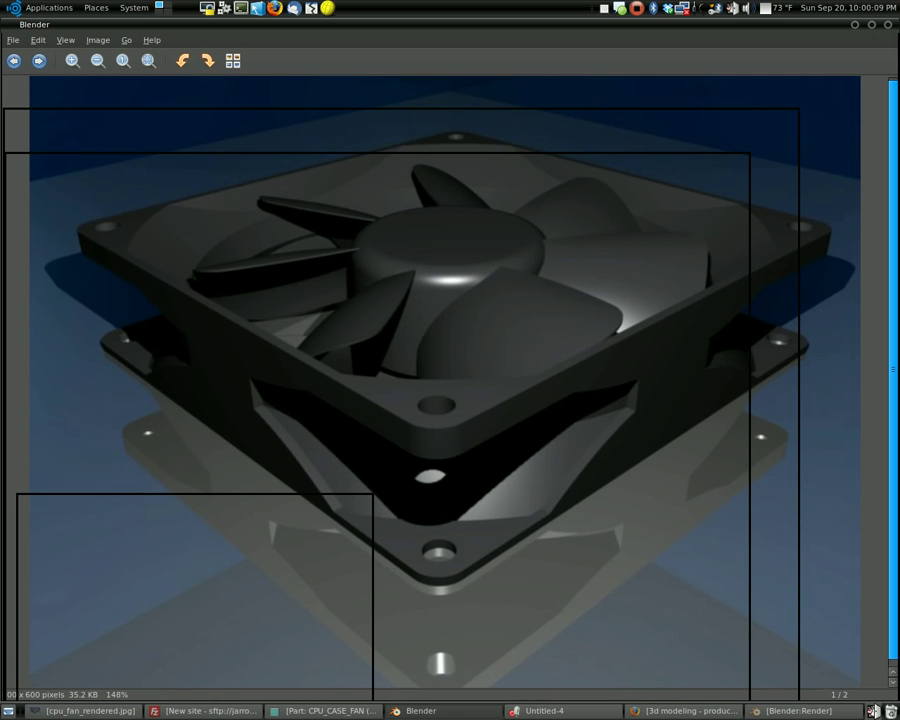
{"action": "left_click", "coordinate": [861, 24]}
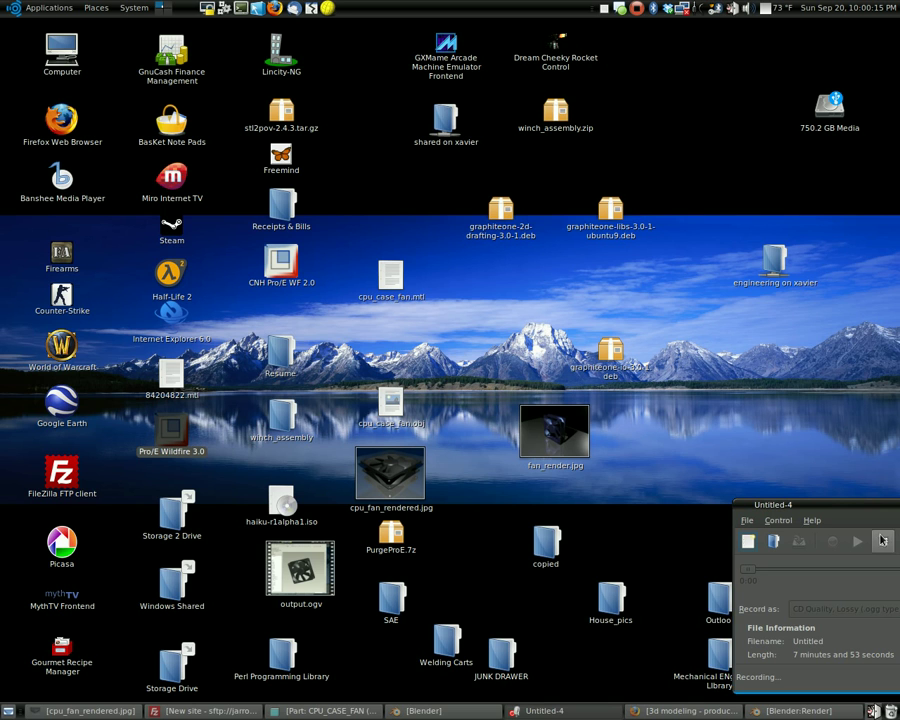
{"action": "left_click", "coordinate": [885, 541]}
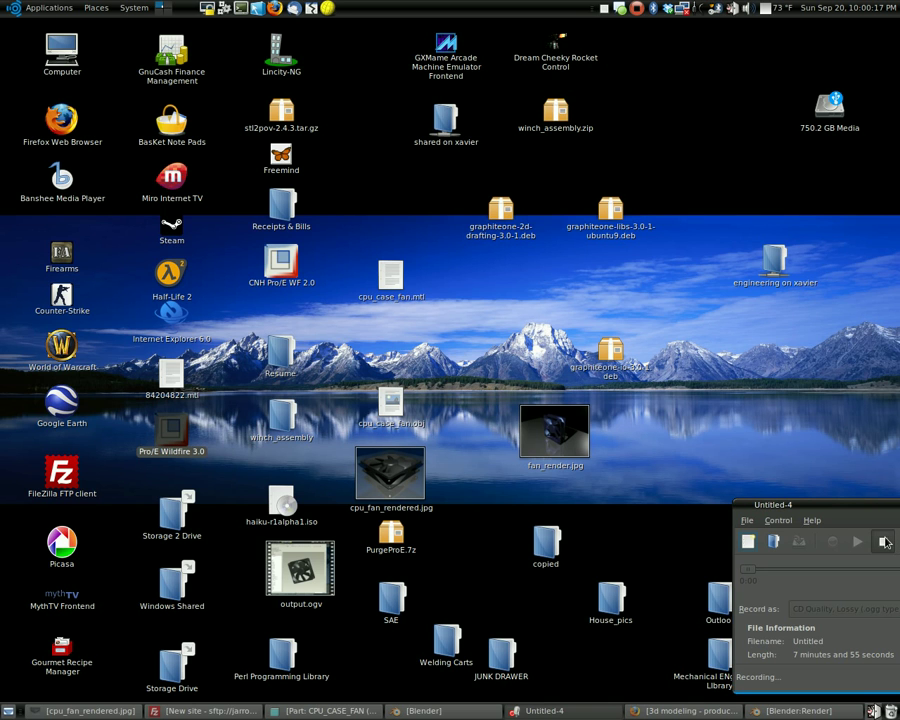